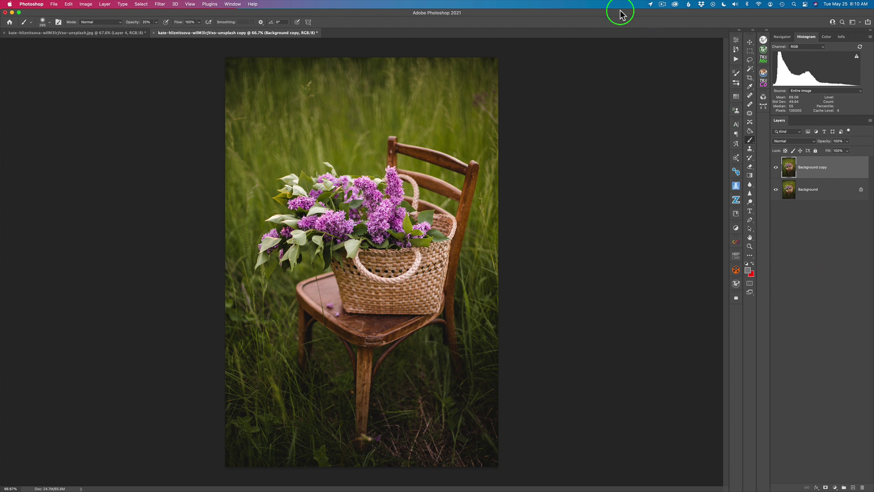
Step: Open Neural Filters for the Background copy layer and enable the Style Transfer filter
{"action": "left_click", "coordinate": [162, 6]}
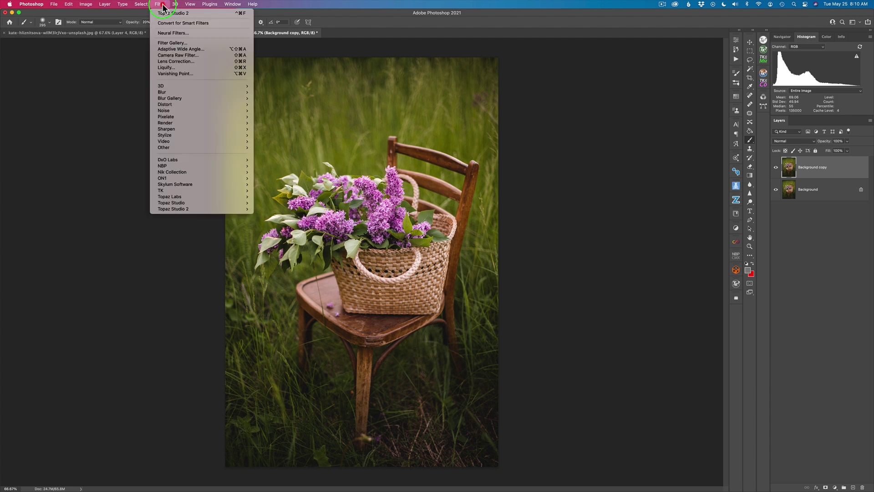
{"action": "left_click", "coordinate": [168, 32]}
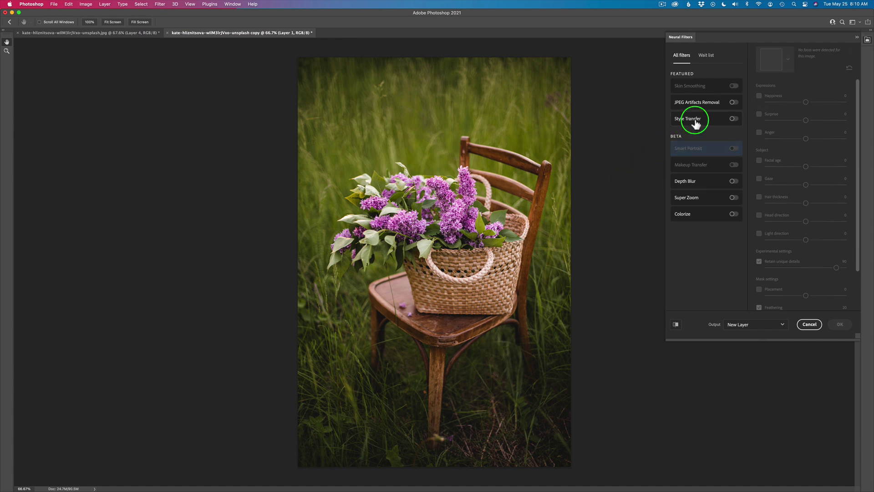
{"action": "left_click", "coordinate": [732, 119]}
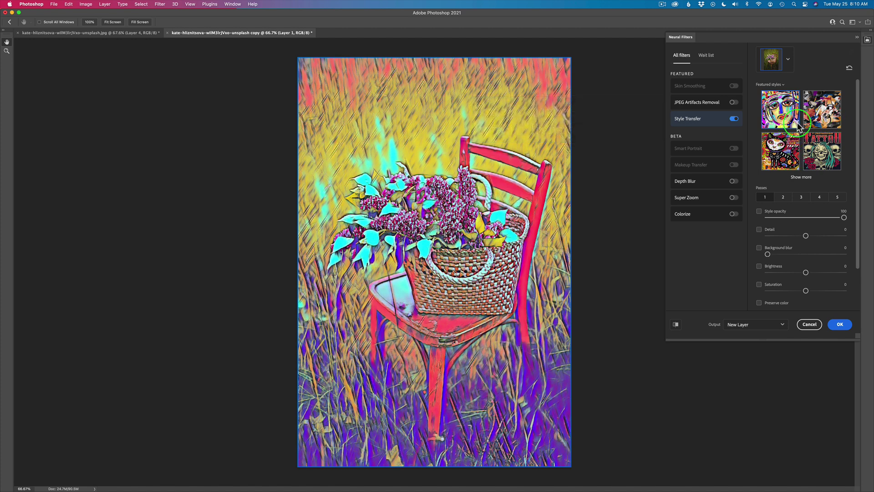
Step: Expand the featured styles, try the colourful face and straw-hat portrait styles, and settle on the black, white and green abstract style
{"action": "left_click", "coordinate": [801, 177]}
{"action": "scroll", "coordinate": [798, 186], "scroll_direction": "down", "scroll_amount": 3}
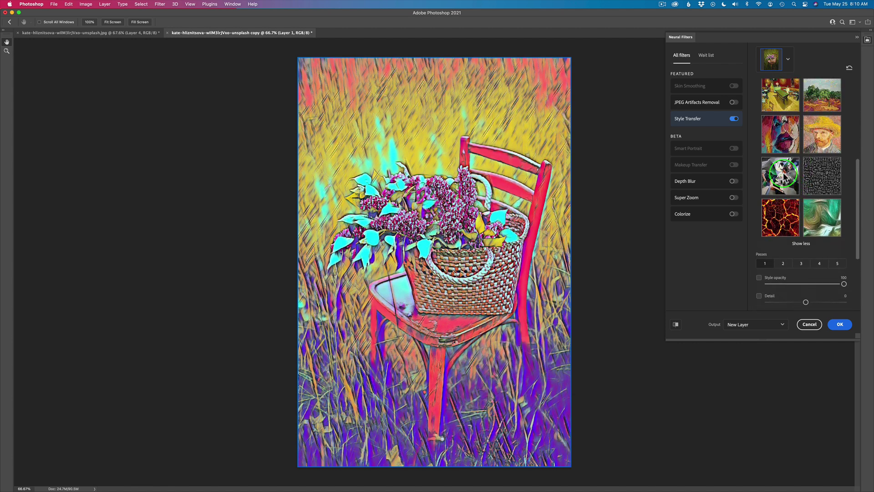
{"action": "left_click", "coordinate": [783, 175]}
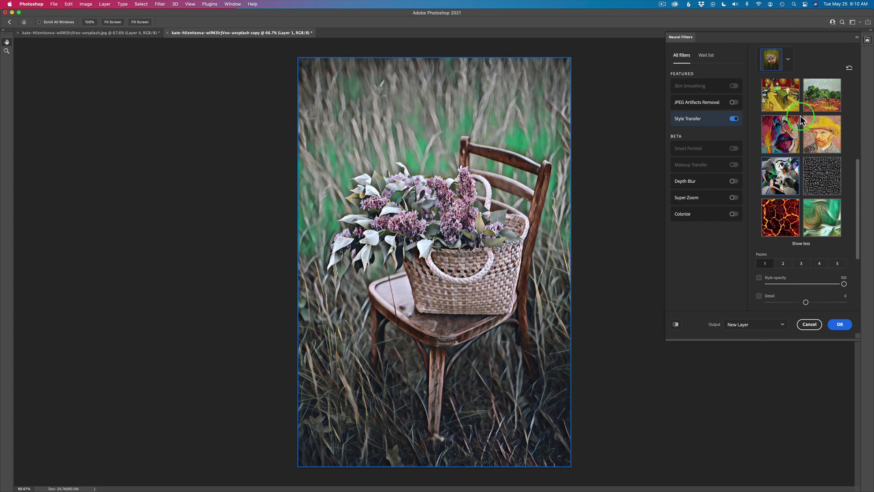
{"action": "left_click", "coordinate": [784, 133]}
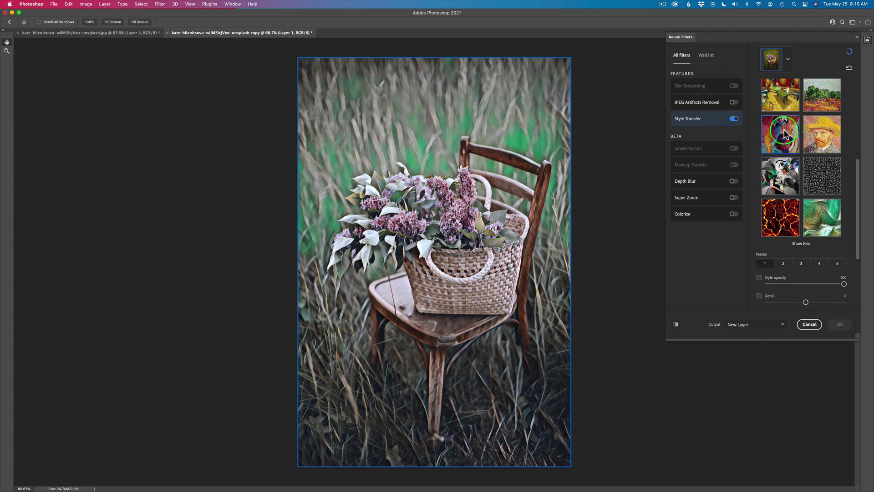
{"action": "left_click", "coordinate": [825, 131]}
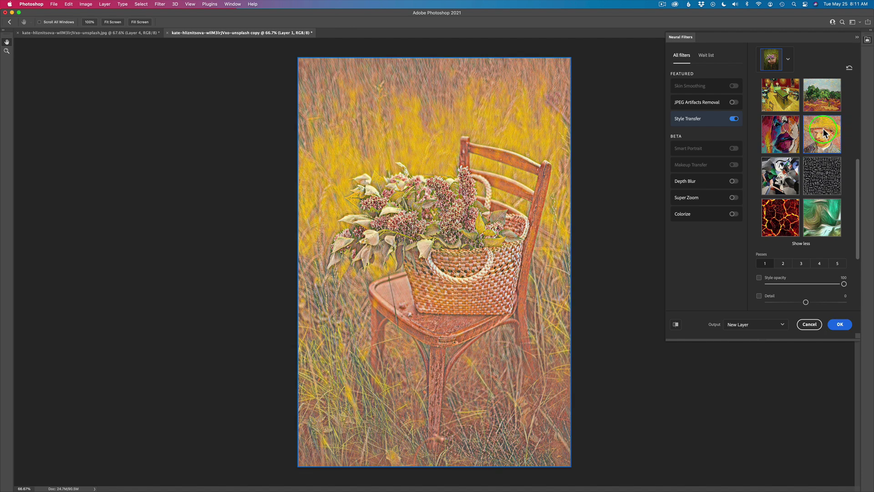
{"action": "left_click", "coordinate": [783, 177]}
Step: Try 2 and 3 passes and a style opacity of 43, returning to 1 pass and opacity 100
{"action": "left_click", "coordinate": [858, 172]}
{"action": "left_click_drag", "start_coordinate": [858, 172], "coordinate": [859, 197]}
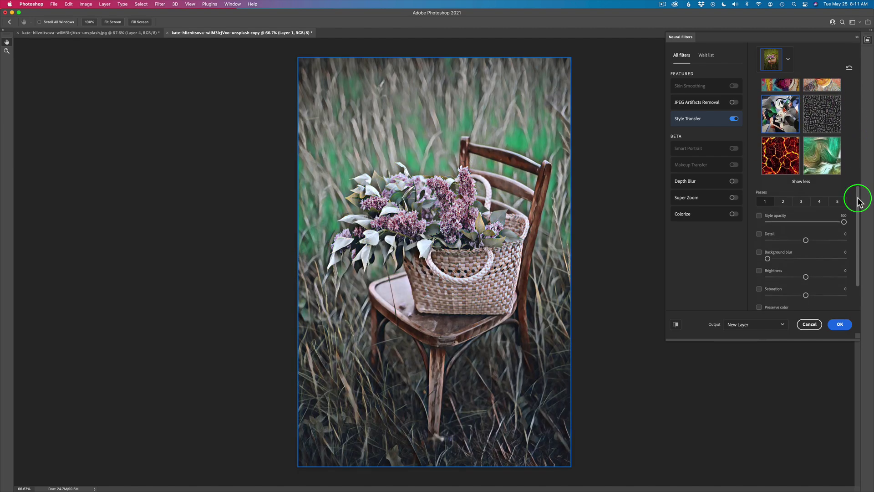
{"action": "left_click", "coordinate": [827, 201]}
{"action": "left_click", "coordinate": [765, 202]}
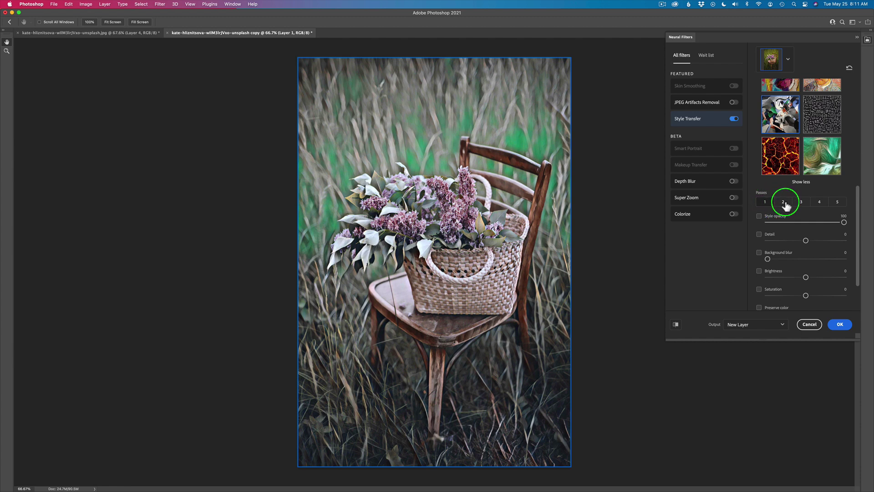
{"action": "left_click", "coordinate": [784, 202]}
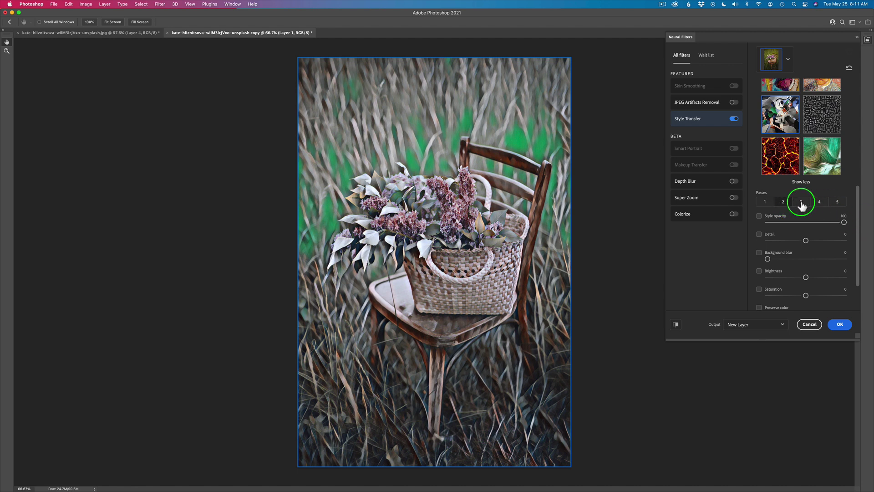
{"action": "left_click", "coordinate": [801, 203]}
{"action": "left_click", "coordinate": [765, 203]}
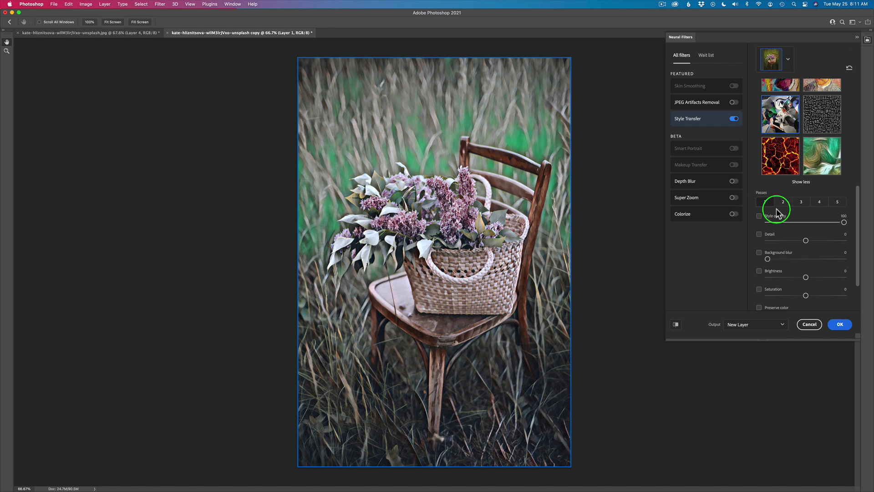
{"action": "left_click_drag", "start_coordinate": [844, 223], "coordinate": [800, 223]}
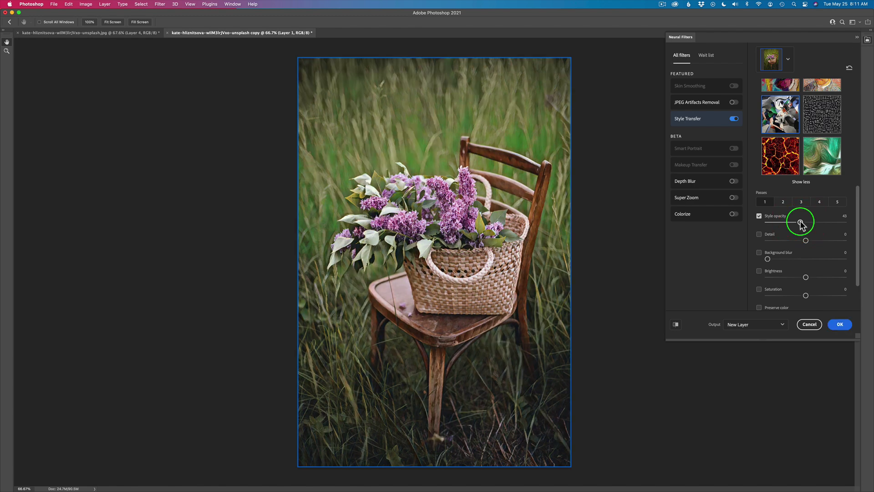
{"action": "left_click_drag", "start_coordinate": [801, 223], "coordinate": [858, 253]}
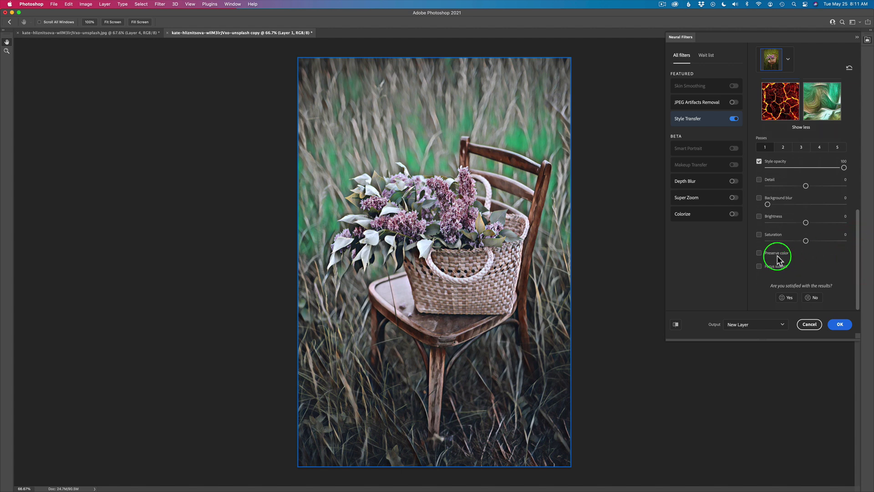
Step: Turn on Preserve color and Focus subject, trying a background blur of 50 and returning it to 0
{"action": "left_click", "coordinate": [759, 253]}
{"action": "left_click_drag", "start_coordinate": [767, 205], "coordinate": [806, 206]}
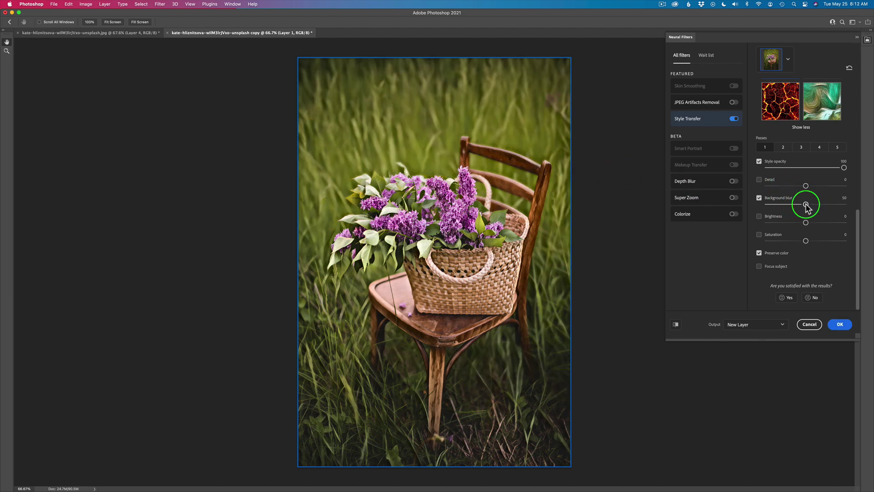
{"action": "left_click_drag", "start_coordinate": [805, 203], "coordinate": [733, 202]}
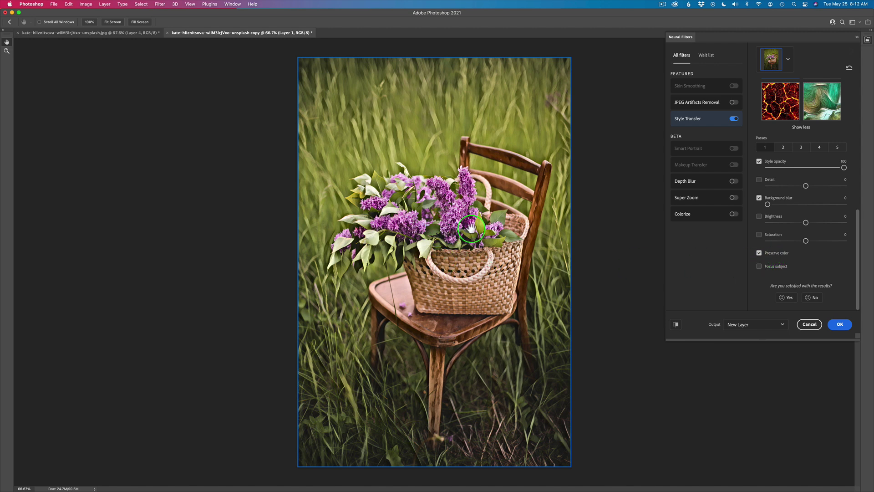
{"action": "left_click", "coordinate": [760, 269]}
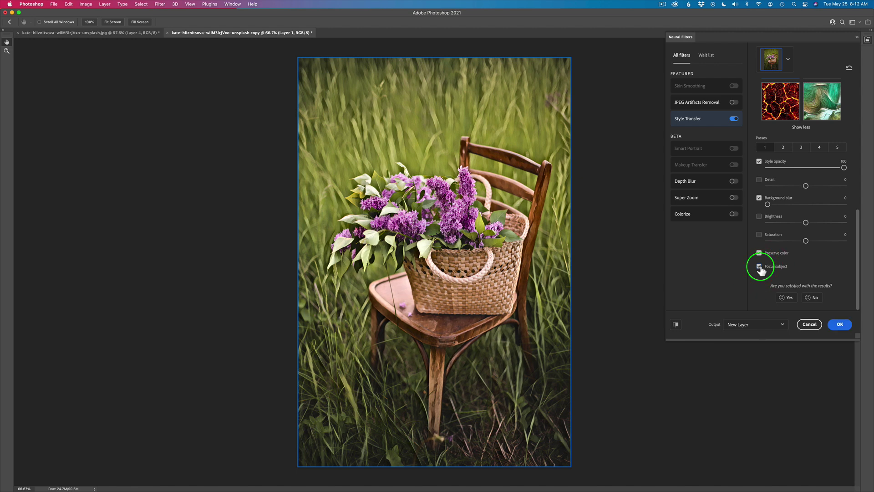
{"action": "left_click", "coordinate": [760, 269]}
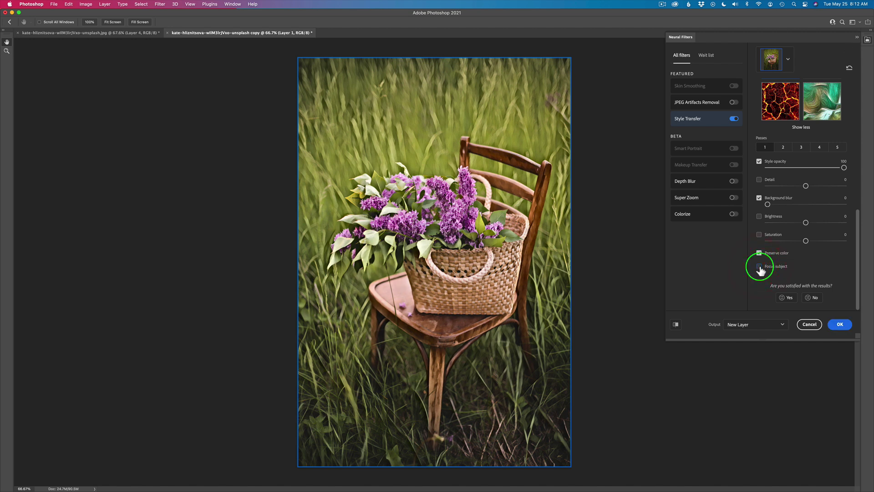
{"action": "left_click", "coordinate": [759, 267]}
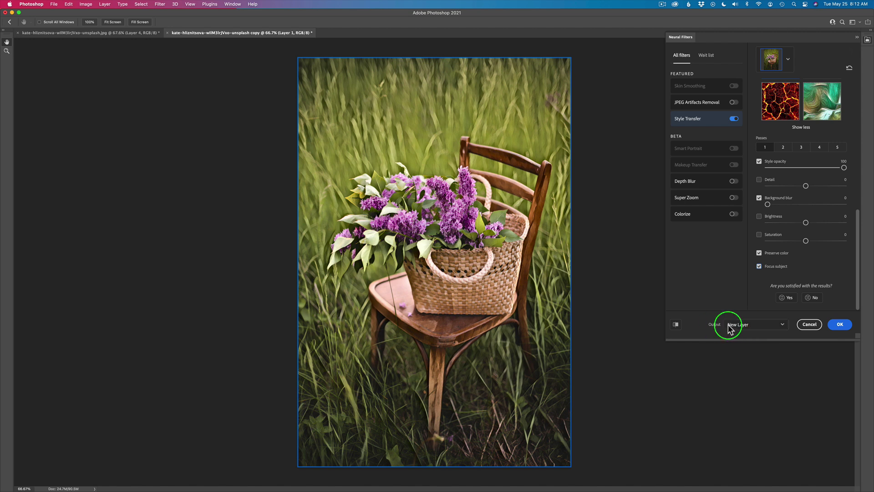
Step: Set the neural filter output to Current Layer and apply the style transfer
{"action": "left_click", "coordinate": [782, 325]}
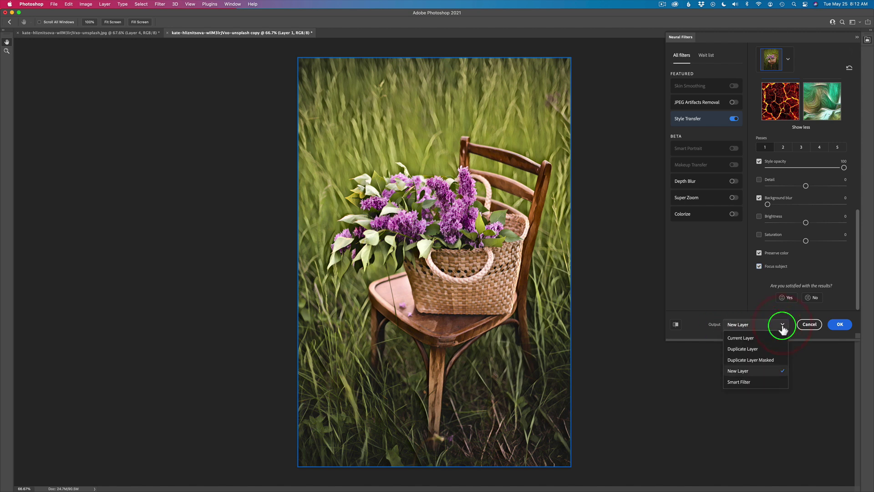
{"action": "left_click", "coordinate": [756, 338]}
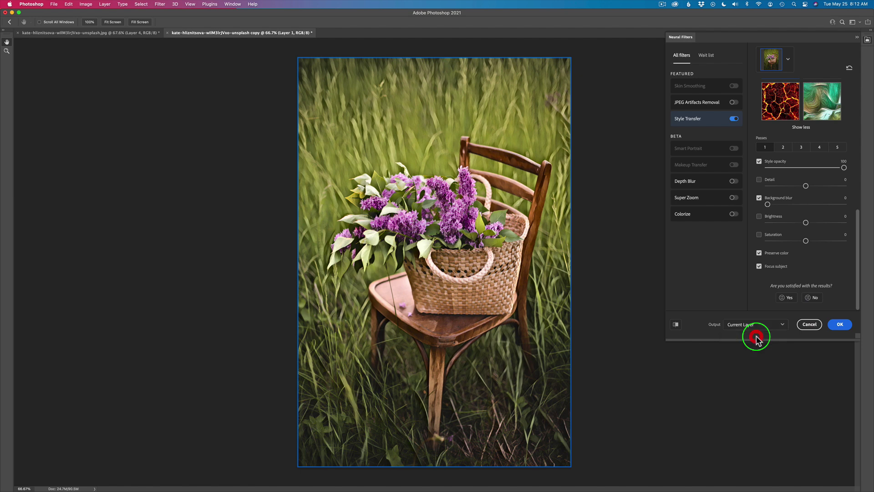
{"action": "left_click", "coordinate": [839, 326]}
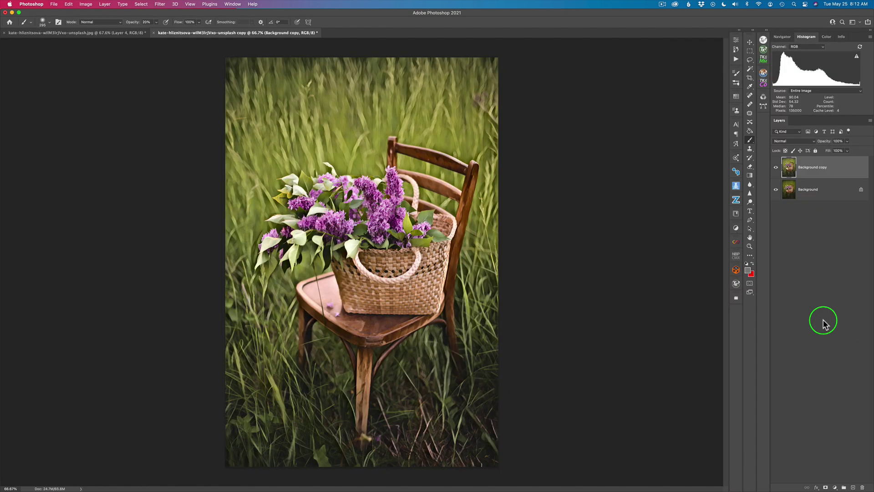
Step: Rename the Background copy layer as TS2
{"action": "double_click", "coordinate": [818, 167]}
{"action": "type", "text": "TS2"}
{"action": "left_click", "coordinate": [844, 169]}
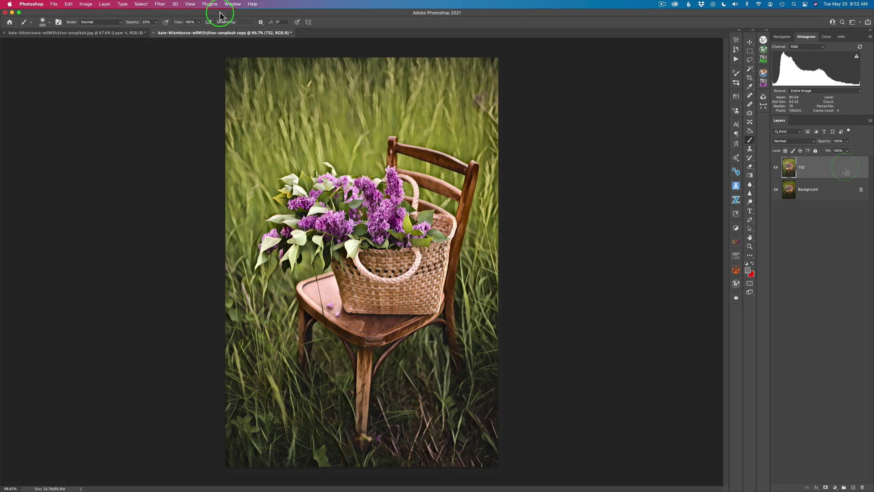
Step: Send the TS2 layer to the Topaz Studio 2 plug-in and add an Impression filter
{"action": "left_click", "coordinate": [160, 4]}
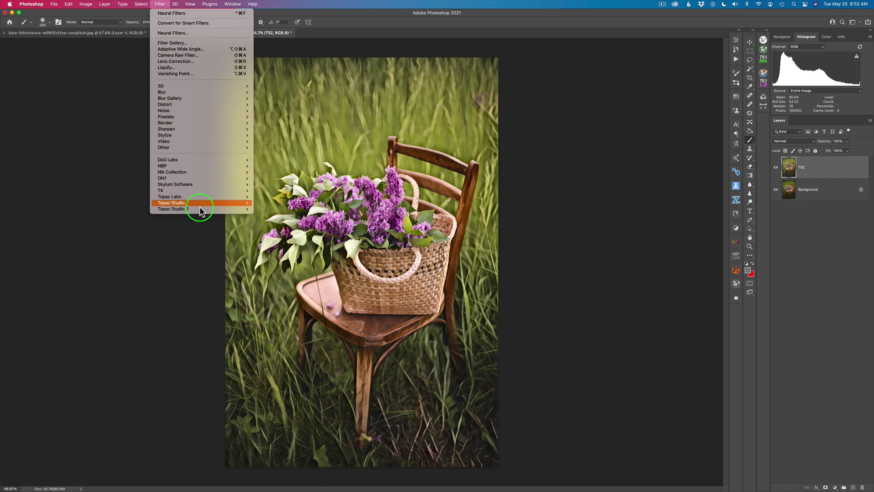
{"action": "mouse_move", "coordinate": [197, 209]}
{"action": "left_click", "coordinate": [264, 210]}
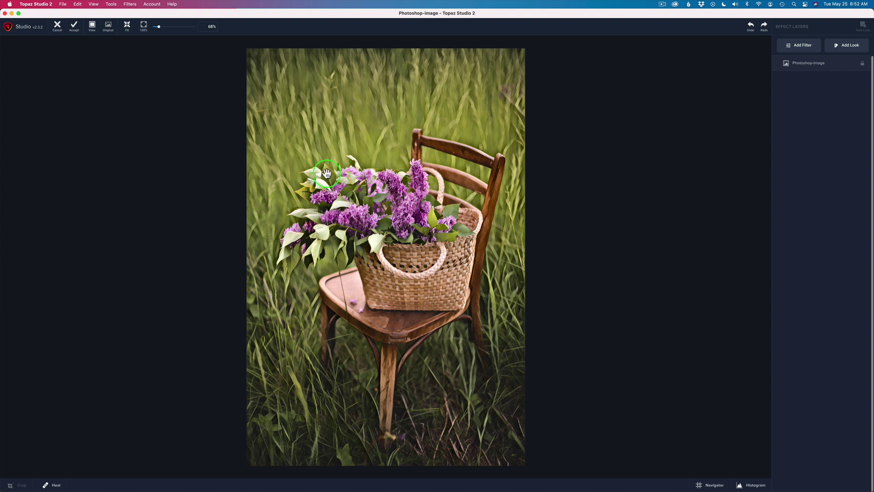
{"action": "left_click", "coordinate": [800, 47]}
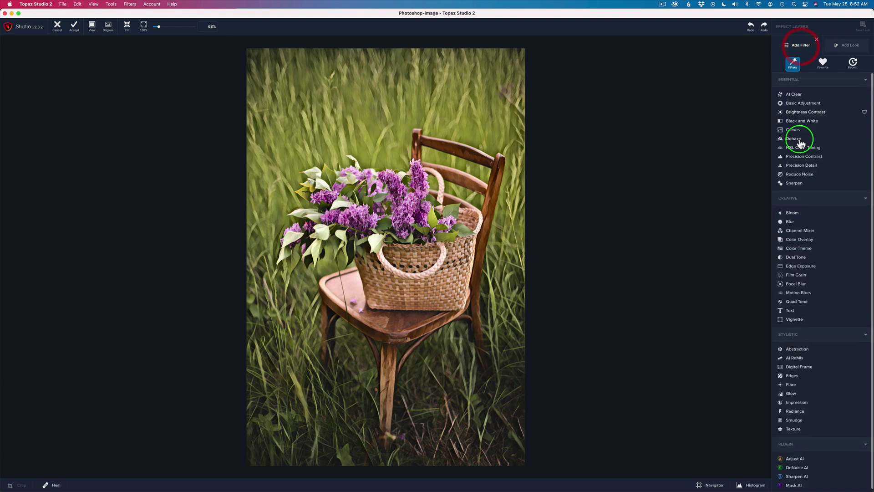
{"action": "left_click", "coordinate": [802, 403]}
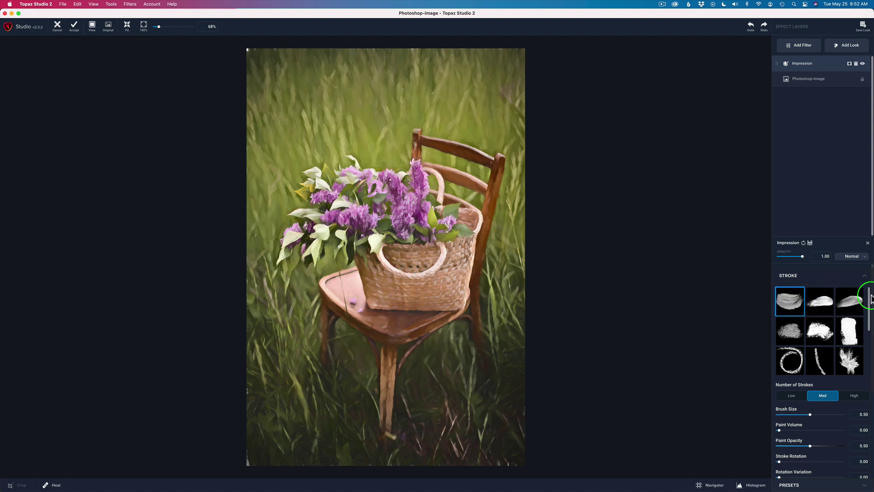
Step: Set the Impression filter's number of strokes to High and its texture background type to Original
{"action": "scroll", "coordinate": [870, 296], "scroll_direction": "down", "scroll_amount": 3}
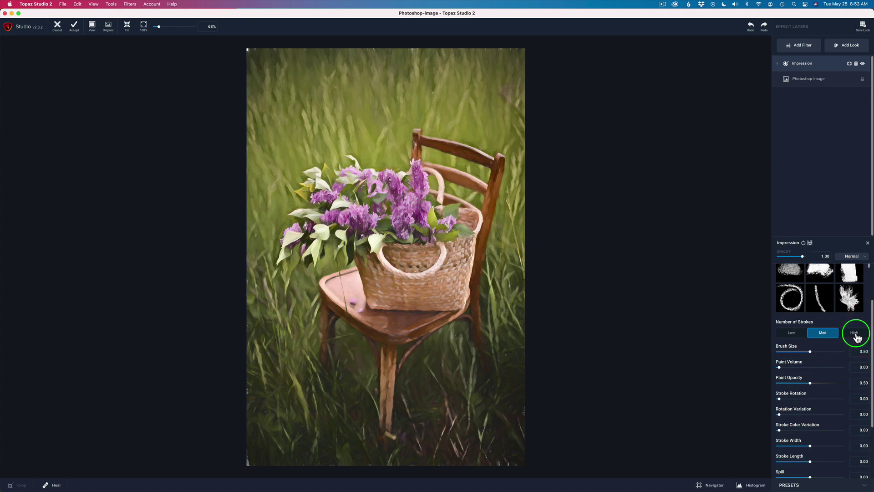
{"action": "left_click", "coordinate": [856, 336]}
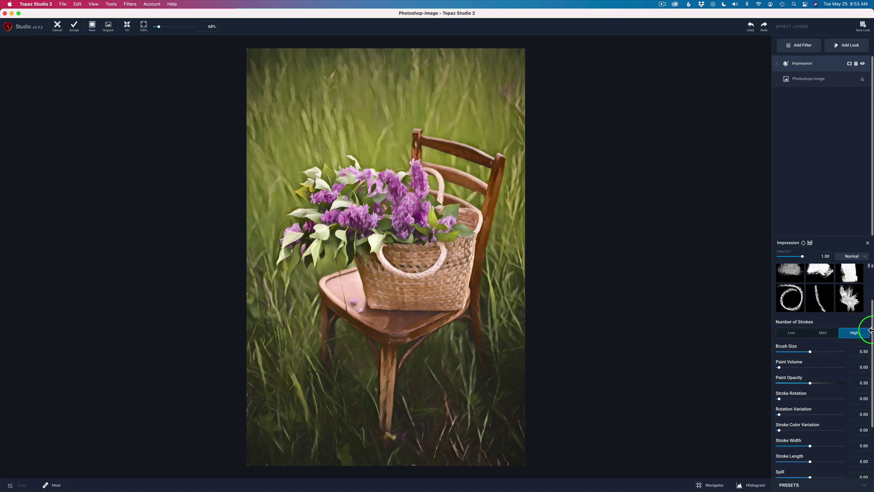
{"action": "scroll", "coordinate": [864, 404], "scroll_direction": "down", "scroll_amount": 5}
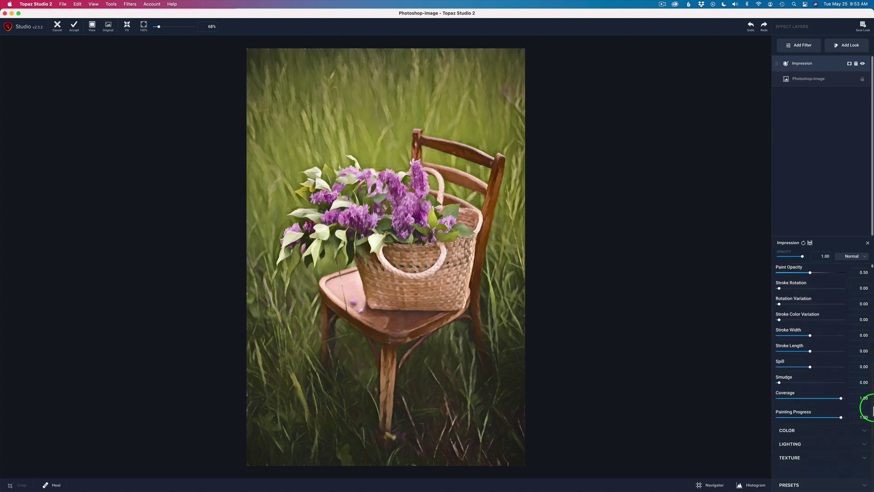
{"action": "left_click", "coordinate": [859, 457]}
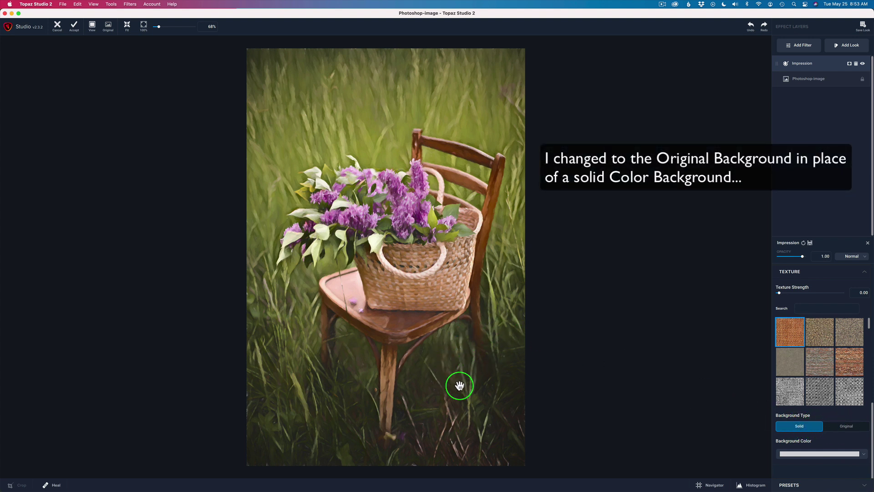
{"action": "left_click", "coordinate": [847, 428]}
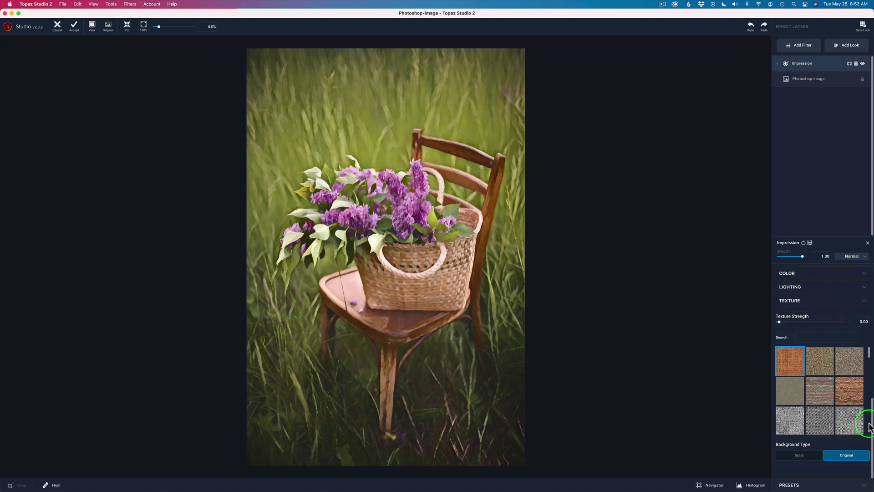
Step: Set the Impression brush size to 0.70, paint opacity to 0.76 and paint volume to 0.35
{"action": "left_click_drag", "start_coordinate": [870, 421], "coordinate": [869, 257]}
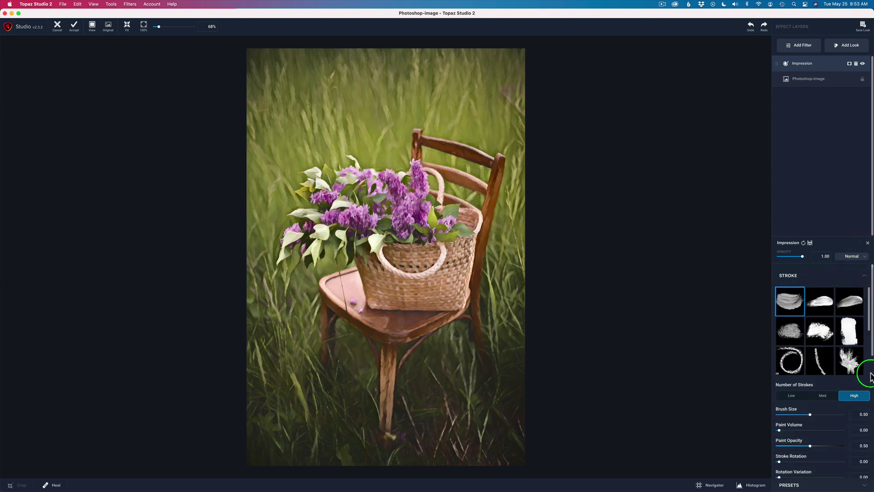
{"action": "left_click", "coordinate": [870, 353]}
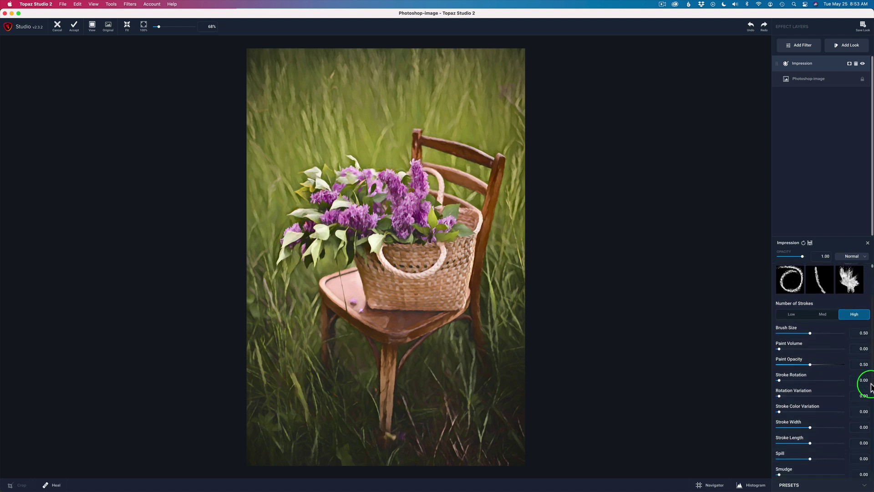
{"action": "left_click_drag", "start_coordinate": [815, 336], "coordinate": [822, 334]}
{"action": "mouse_move", "coordinate": [822, 366]}
{"action": "left_mouse_down"}
{"action": "mouse_move", "coordinate": [811, 365]}
{"action": "mouse_move", "coordinate": [836, 366]}
{"action": "mouse_move", "coordinate": [793, 365]}
{"action": "mouse_move", "coordinate": [827, 367]}
{"action": "left_mouse_up"}
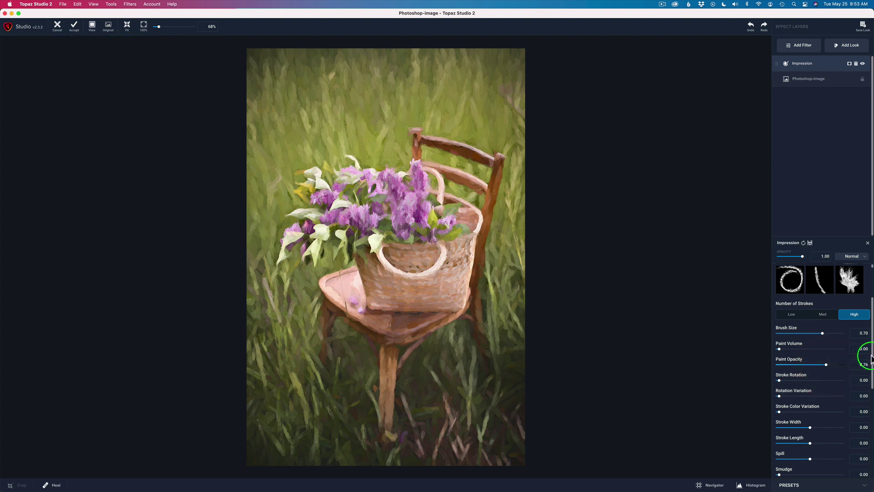
{"action": "mouse_move", "coordinate": [779, 349]}
{"action": "left_mouse_down"}
{"action": "mouse_move", "coordinate": [815, 349]}
{"action": "mouse_move", "coordinate": [803, 353]}
{"action": "left_mouse_up"}
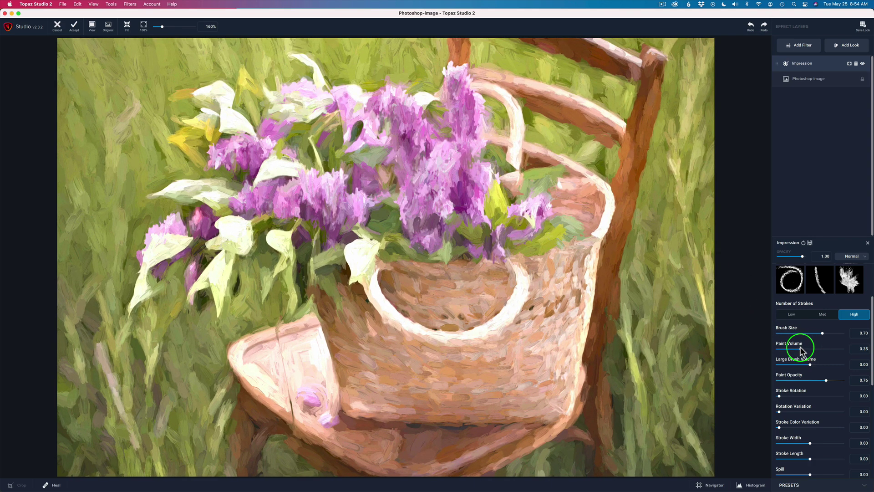
Step: Set the Impression filter's paint volume to 0.36 and check the effect on the whole image
{"action": "mouse_move", "coordinate": [802, 351]}
{"action": "left_mouse_down"}
{"action": "mouse_move", "coordinate": [779, 350]}
{"action": "mouse_move", "coordinate": [790, 348]}
{"action": "left_mouse_up"}
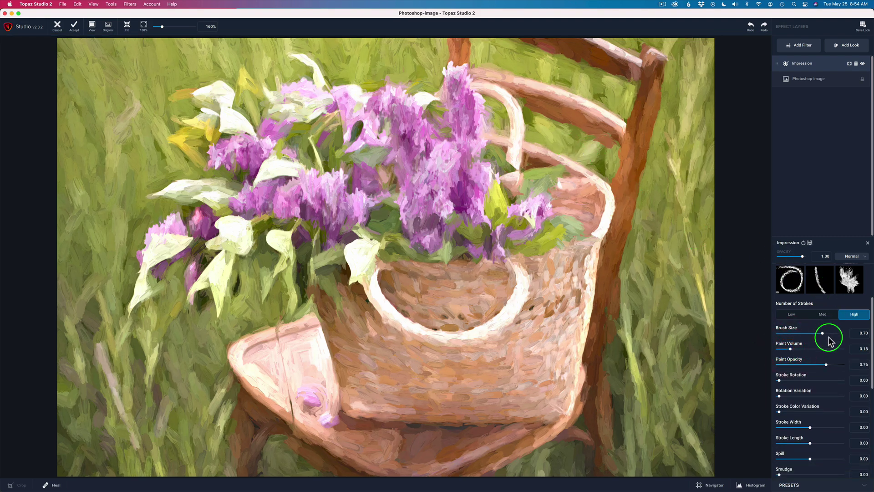
{"action": "mouse_move", "coordinate": [789, 350]}
{"action": "left_mouse_down"}
{"action": "mouse_move", "coordinate": [812, 351]}
{"action": "mouse_move", "coordinate": [800, 351]}
{"action": "left_mouse_up"}
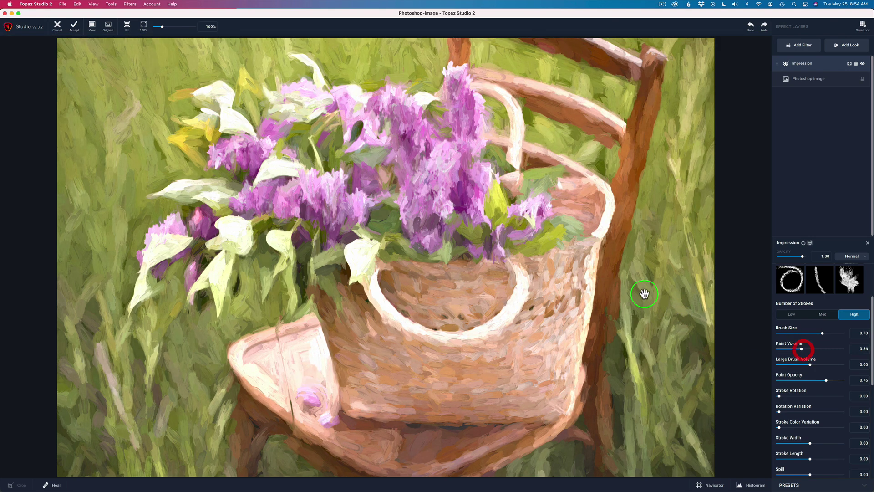
{"action": "key", "text": "super+0"}
{"action": "key", "text": "super+minus"}
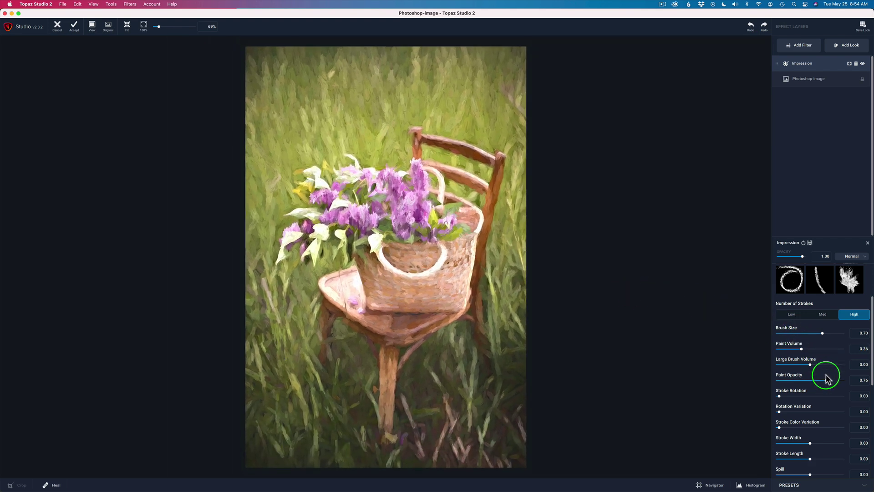
Step: Try a stroke rotation of 0.20, return it to 0.00, and set the rotation variation to 0.03
{"action": "left_click_drag", "start_coordinate": [871, 372], "coordinate": [867, 400]}
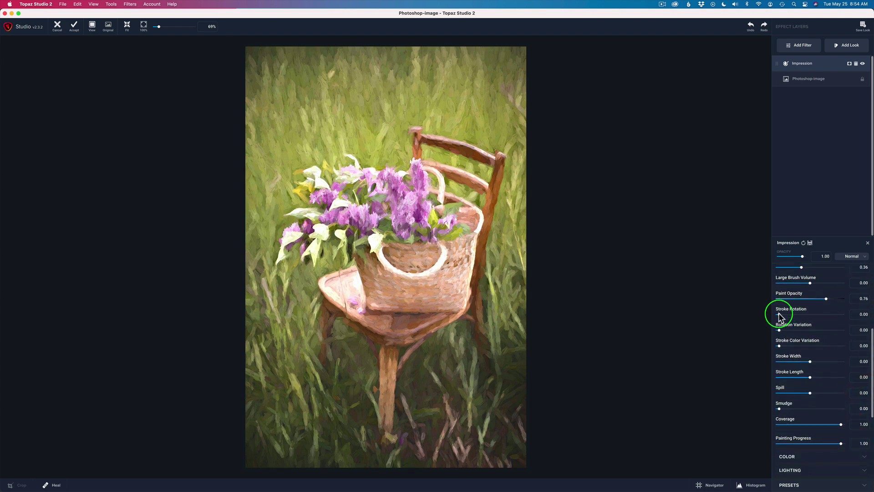
{"action": "left_click_drag", "start_coordinate": [779, 314], "coordinate": [785, 314]}
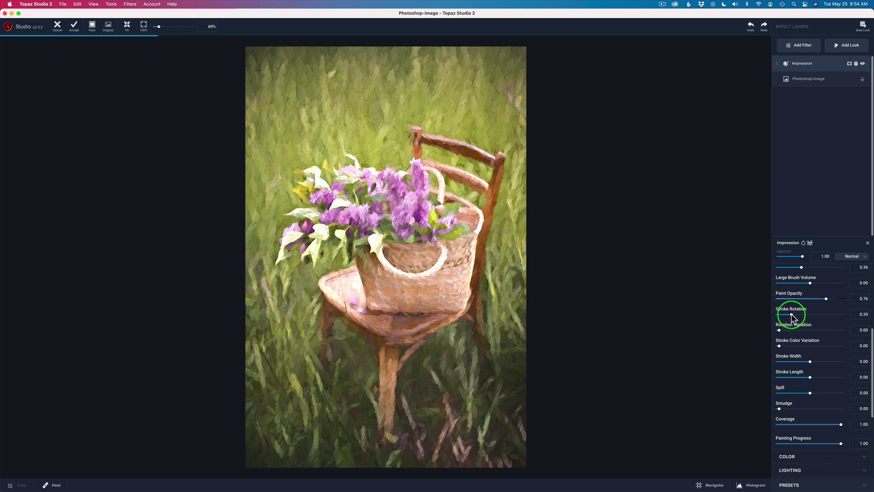
{"action": "mouse_move", "coordinate": [795, 314]}
{"action": "left_mouse_down"}
{"action": "mouse_move", "coordinate": [808, 320]}
{"action": "mouse_move", "coordinate": [767, 314]}
{"action": "left_mouse_up"}
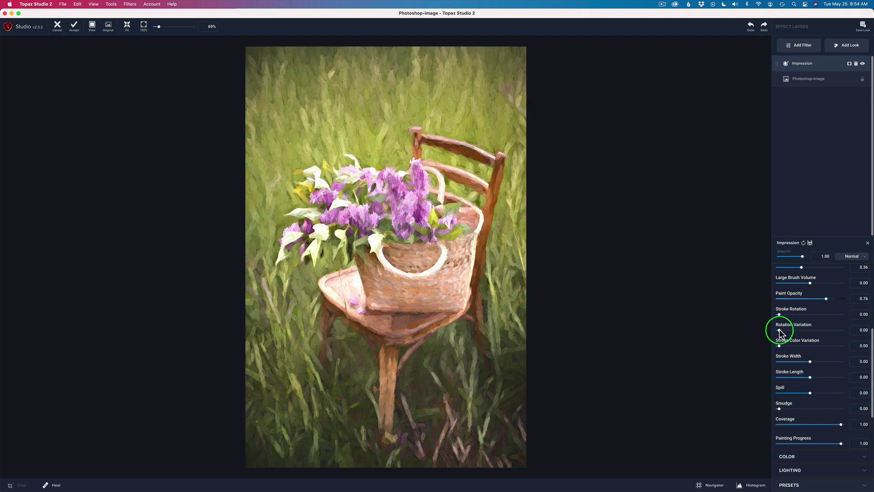
{"action": "left_click_drag", "start_coordinate": [779, 330], "coordinate": [788, 331]}
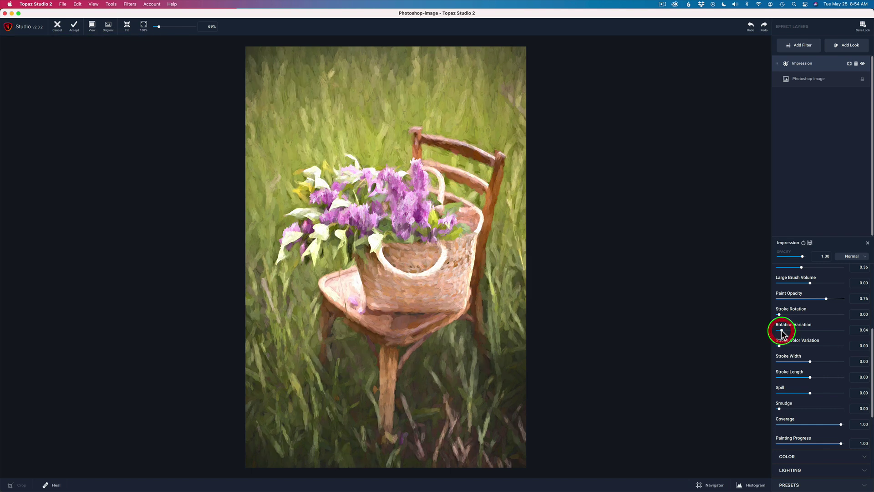
{"action": "left_click", "coordinate": [781, 331]}
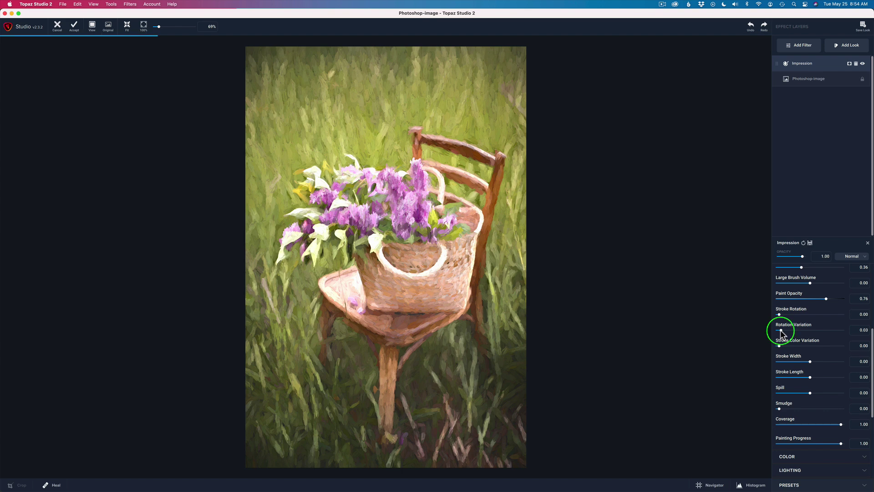
{"action": "left_click", "coordinate": [781, 331]}
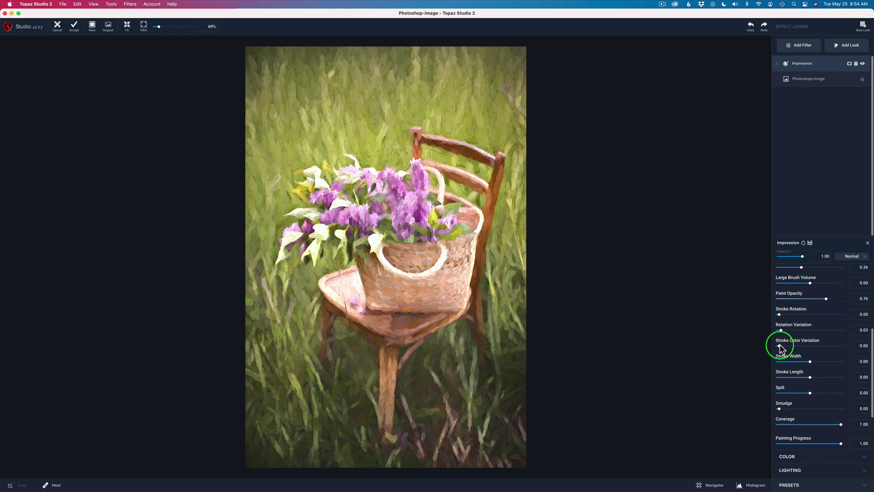
Step: Set the stroke color variation to 0.17, the stroke width to 0.12 and the stroke length to 0.44
{"action": "left_click_drag", "start_coordinate": [780, 346], "coordinate": [800, 346]}
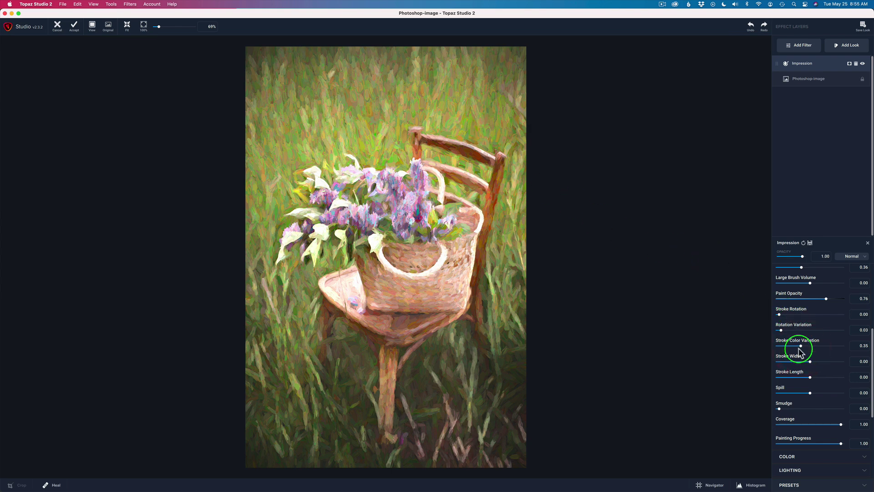
{"action": "left_click_drag", "start_coordinate": [799, 346], "coordinate": [789, 349]}
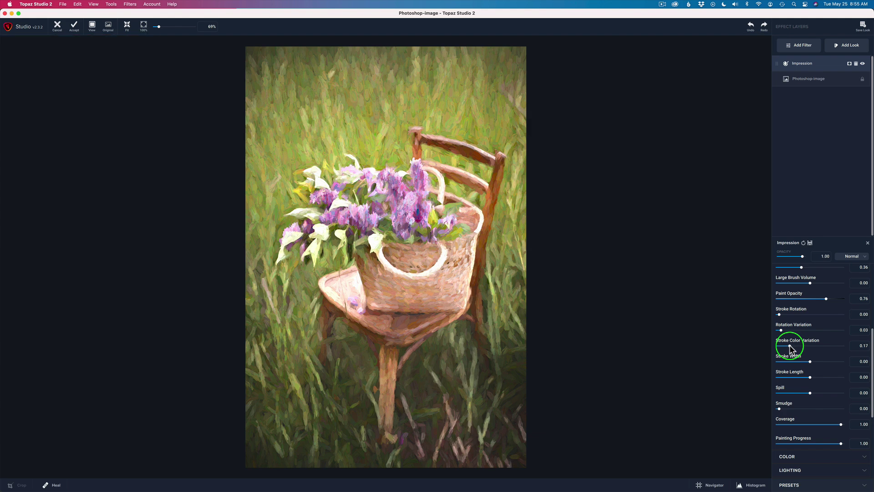
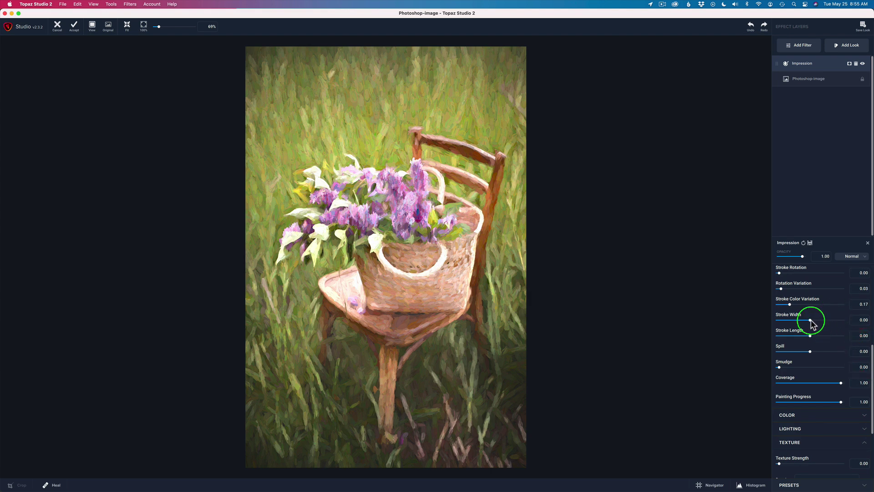
{"action": "mouse_move", "coordinate": [810, 320]}
{"action": "left_mouse_down"}
{"action": "mouse_move", "coordinate": [839, 321]}
{"action": "mouse_move", "coordinate": [813, 321]}
{"action": "mouse_move", "coordinate": [809, 334]}
{"action": "mouse_move", "coordinate": [842, 339]}
{"action": "mouse_move", "coordinate": [825, 338]}
{"action": "left_mouse_up"}
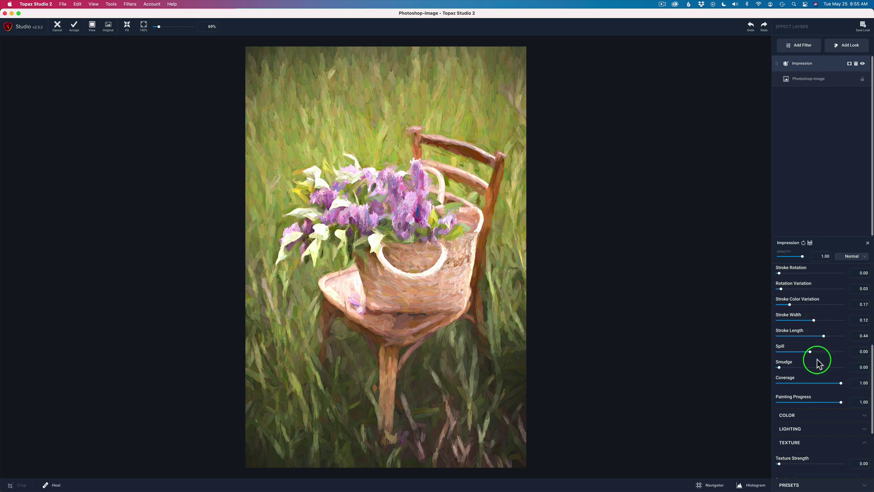
Step: Try a spill of 0.85 on the painted strokes and settle on a spill of -0.38
{"action": "left_click_drag", "start_coordinate": [810, 351], "coordinate": [836, 352]}
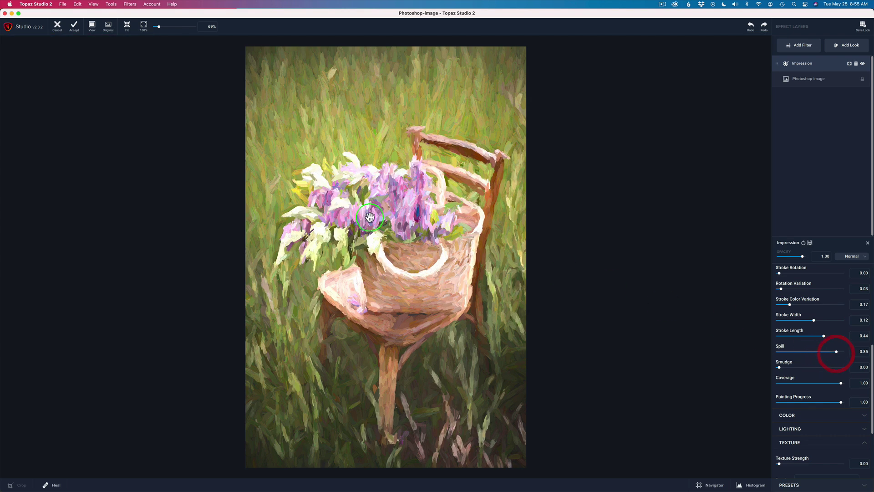
{"action": "left_click", "coordinate": [390, 216]}
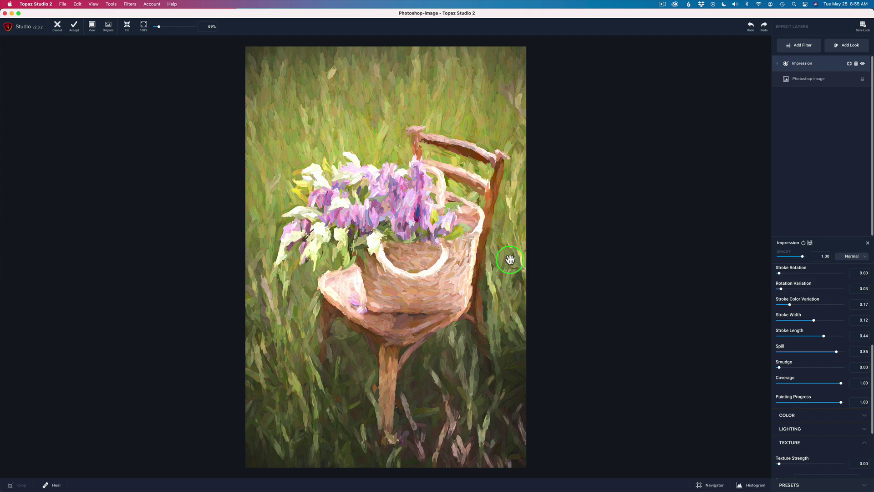
{"action": "left_click_drag", "start_coordinate": [835, 351], "coordinate": [810, 352]}
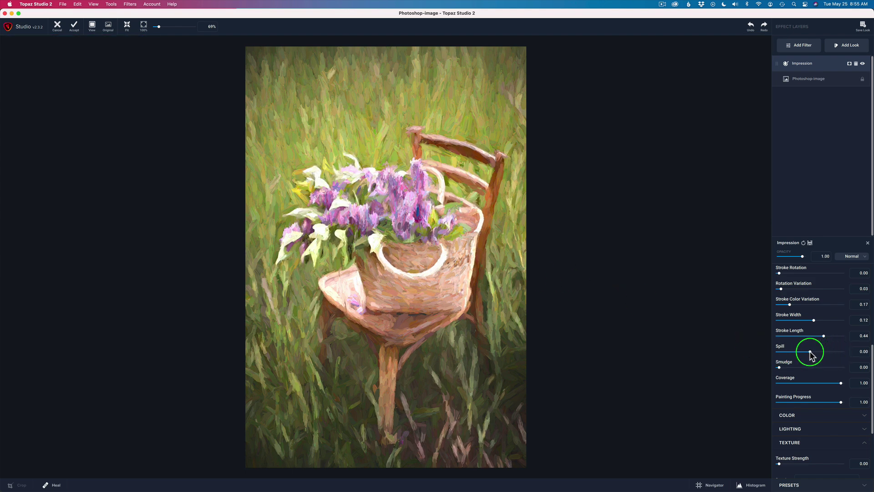
{"action": "mouse_move", "coordinate": [810, 355]}
{"action": "left_mouse_down"}
{"action": "mouse_move", "coordinate": [771, 347]}
{"action": "mouse_move", "coordinate": [834, 357]}
{"action": "mouse_move", "coordinate": [798, 352]}
{"action": "left_mouse_up"}
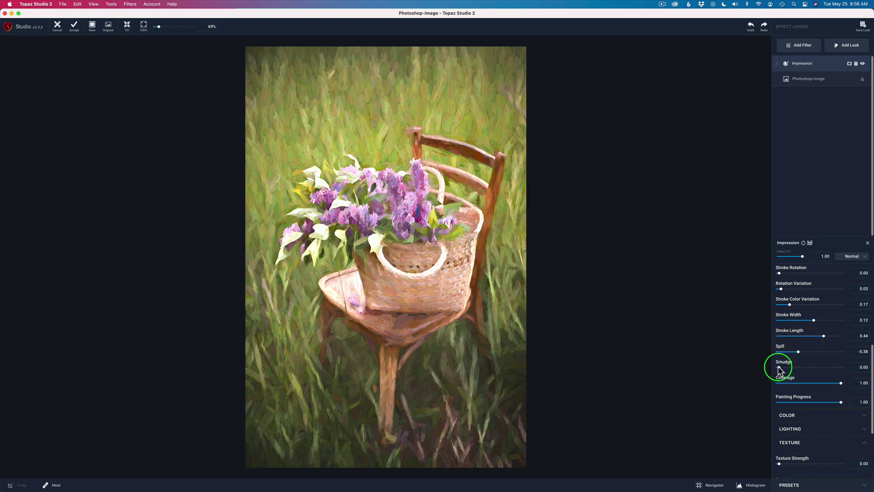
Step: Try the Impression smudge at its 1.00 maximum and reduce it to 0.03
{"action": "left_click_drag", "start_coordinate": [778, 367], "coordinate": [858, 377]}
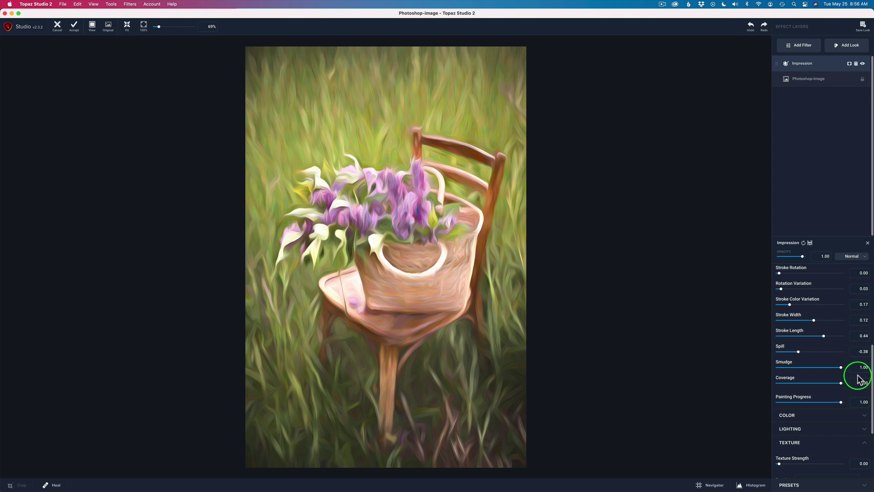
{"action": "mouse_move", "coordinate": [858, 377]}
{"action": "left_mouse_down"}
{"action": "mouse_move", "coordinate": [769, 376]}
{"action": "mouse_move", "coordinate": [780, 376]}
{"action": "left_mouse_up"}
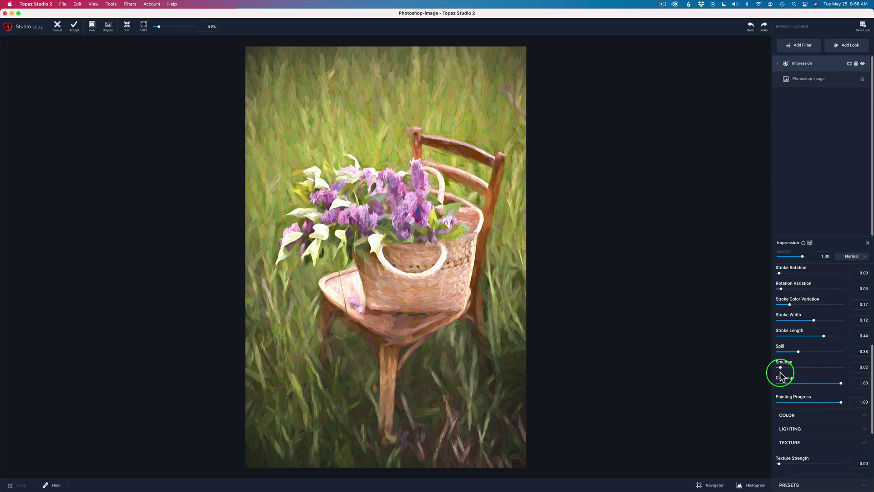
{"action": "left_click_drag", "start_coordinate": [781, 376], "coordinate": [780, 376]}
{"action": "left_click", "coordinate": [864, 391]}
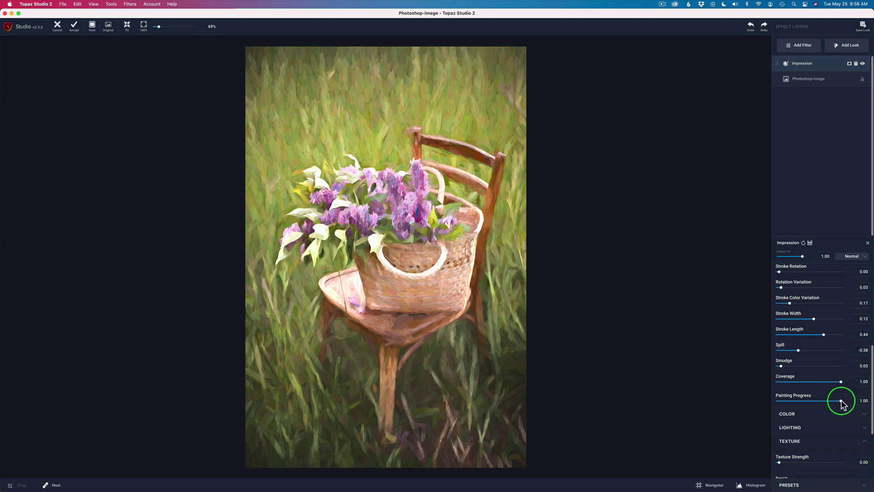
Step: Reduce the Impression filter's painting progress to 0.73
{"action": "mouse_move", "coordinate": [841, 401]}
{"action": "left_mouse_down"}
{"action": "mouse_move", "coordinate": [779, 402]}
{"action": "mouse_move", "coordinate": [818, 403]}
{"action": "left_mouse_up"}
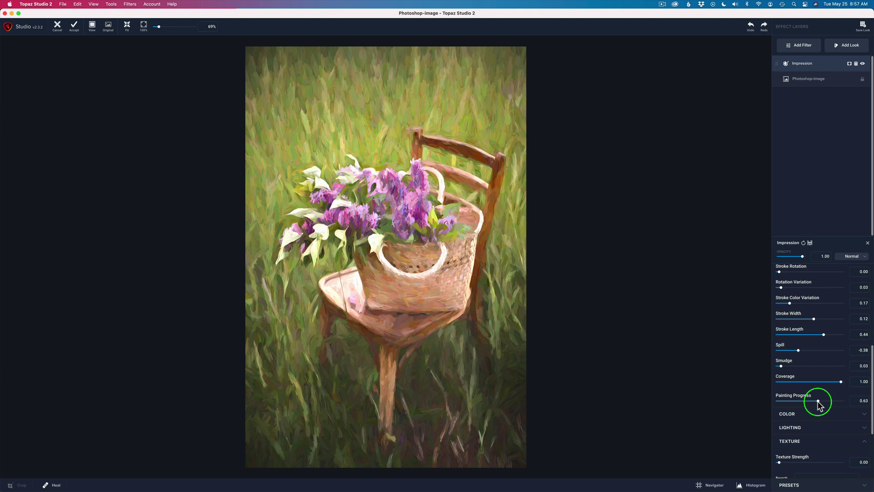
{"action": "left_click_drag", "start_coordinate": [818, 402], "coordinate": [822, 405]}
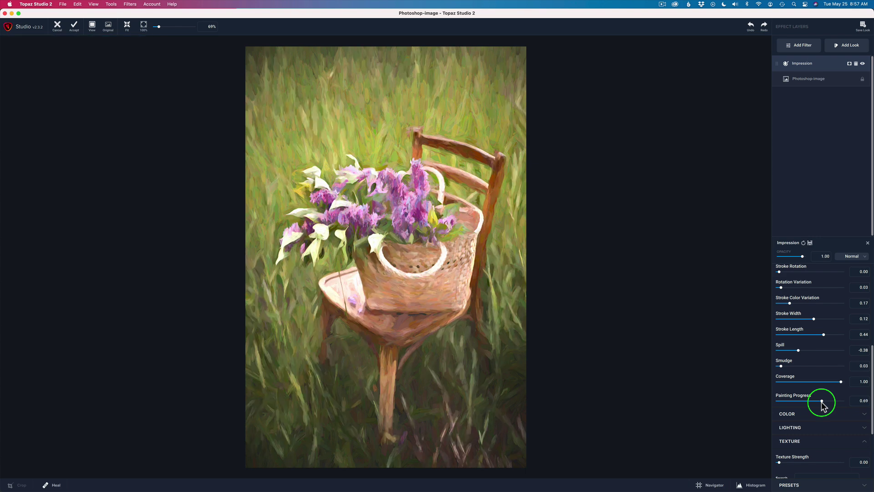
{"action": "mouse_move", "coordinate": [822, 405]}
{"action": "left_mouse_down"}
{"action": "mouse_move", "coordinate": [870, 411]}
{"action": "mouse_move", "coordinate": [825, 410]}
{"action": "left_mouse_up"}
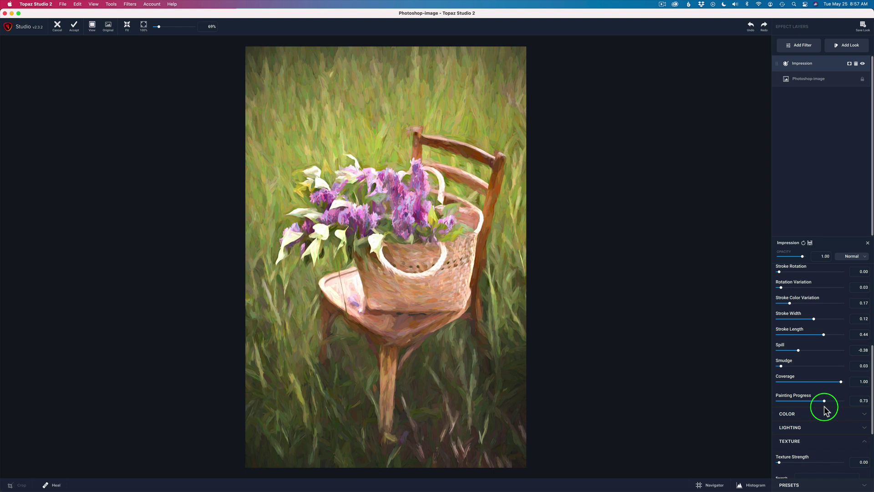
{"action": "left_click_drag", "start_coordinate": [826, 409], "coordinate": [826, 409]}
Step: Inspect the brushwork on the flowers and basket up close and reset the smudge to 0.00
{"action": "left_click_drag", "start_coordinate": [871, 377], "coordinate": [861, 448]}
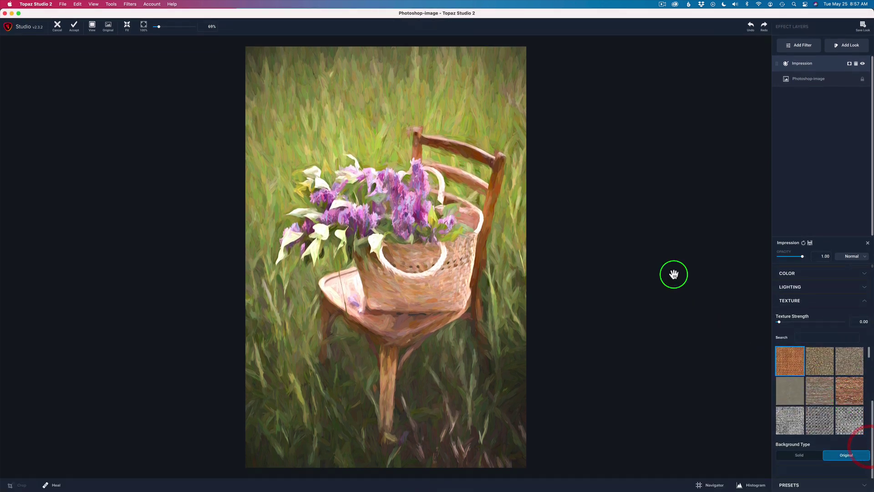
{"action": "scroll", "coordinate": [496, 214], "scroll_direction": "up", "scroll_amount": 5}
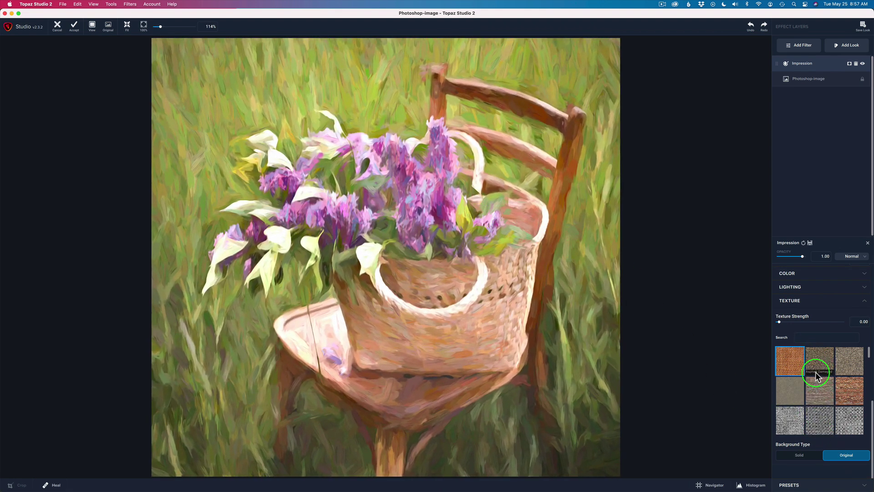
{"action": "scroll", "coordinate": [798, 357], "scroll_direction": "up", "scroll_amount": 6}
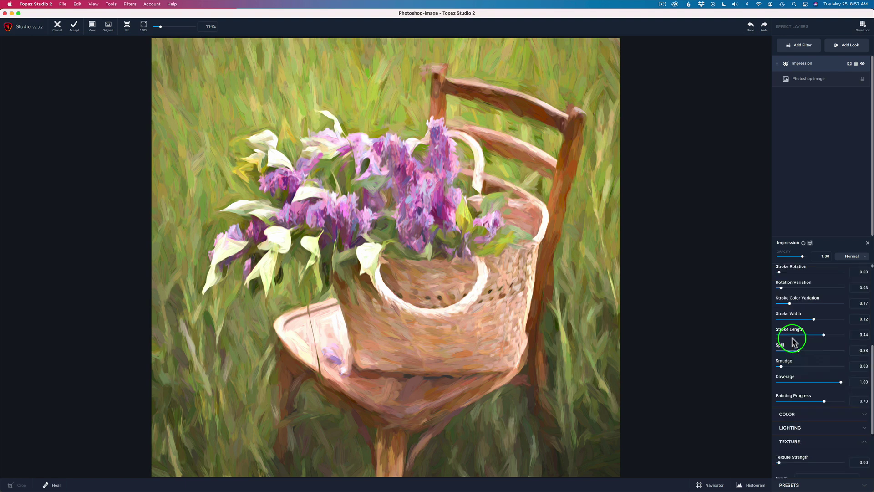
{"action": "scroll", "coordinate": [867, 364], "scroll_direction": "up", "scroll_amount": 2}
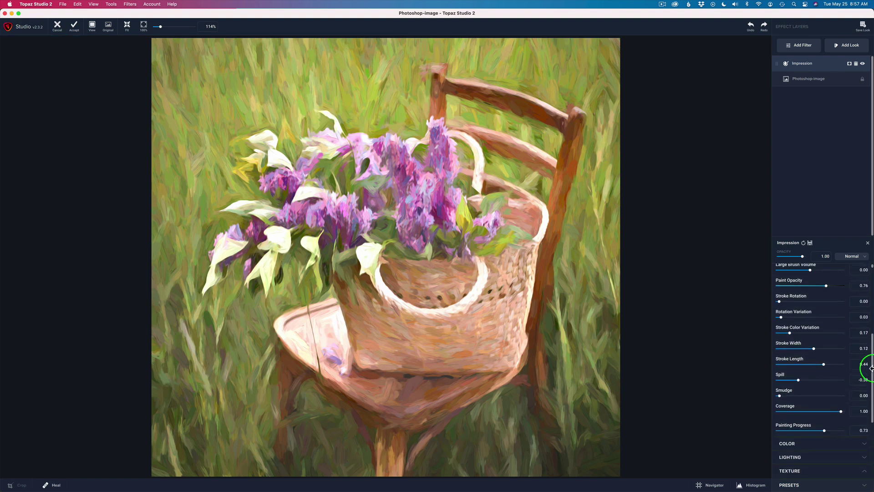
Step: Set the Impression texture strength to 0.25 and texture size to -0.34, and choose the third texture, a gray-brown weave
{"action": "scroll", "coordinate": [869, 364], "scroll_direction": "down", "scroll_amount": 7}
{"action": "left_click", "coordinate": [802, 369]}
{"action": "left_click", "coordinate": [780, 322]}
{"action": "mouse_move", "coordinate": [780, 321]}
{"action": "left_mouse_down"}
{"action": "mouse_move", "coordinate": [814, 325]}
{"action": "mouse_move", "coordinate": [791, 320]}
{"action": "mouse_move", "coordinate": [809, 337]}
{"action": "mouse_move", "coordinate": [845, 339]}
{"action": "mouse_move", "coordinate": [799, 337]}
{"action": "left_mouse_up"}
{"action": "left_click", "coordinate": [820, 375]}
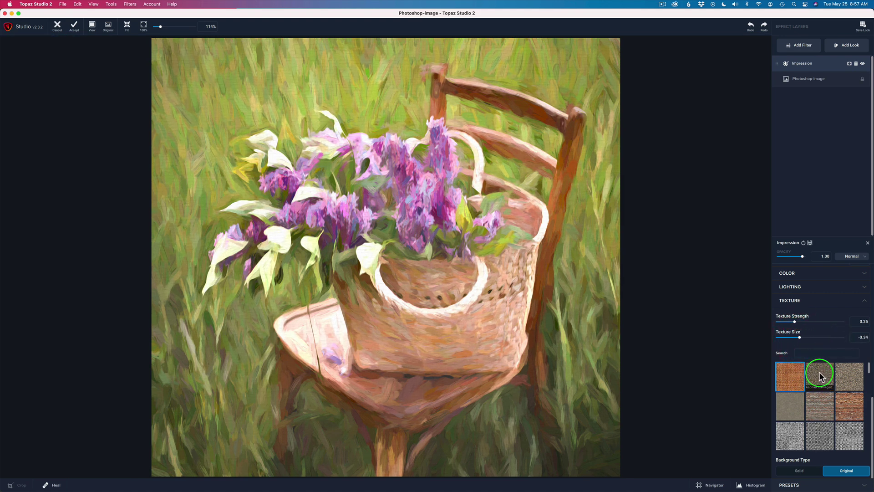
{"action": "left_click", "coordinate": [848, 376]}
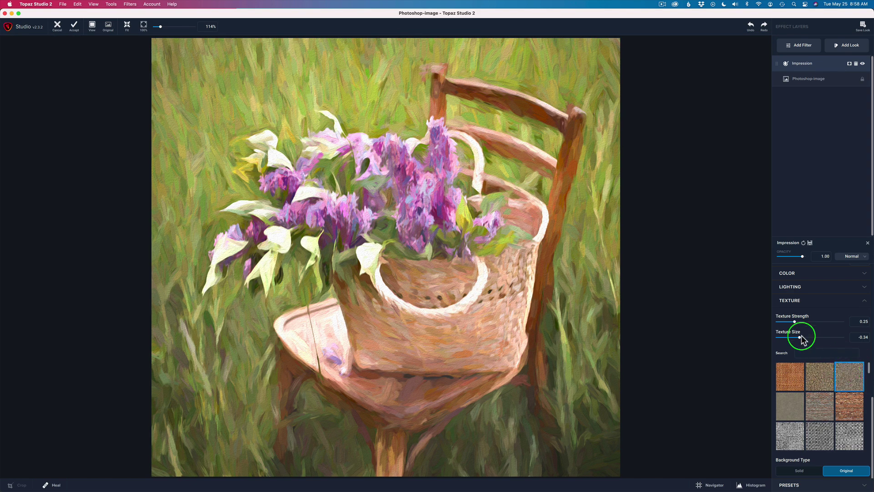
Step: Try a texture strength of 0.32, check it on the whole image, and lower it slightly
{"action": "left_click_drag", "start_coordinate": [794, 321], "coordinate": [798, 322]}
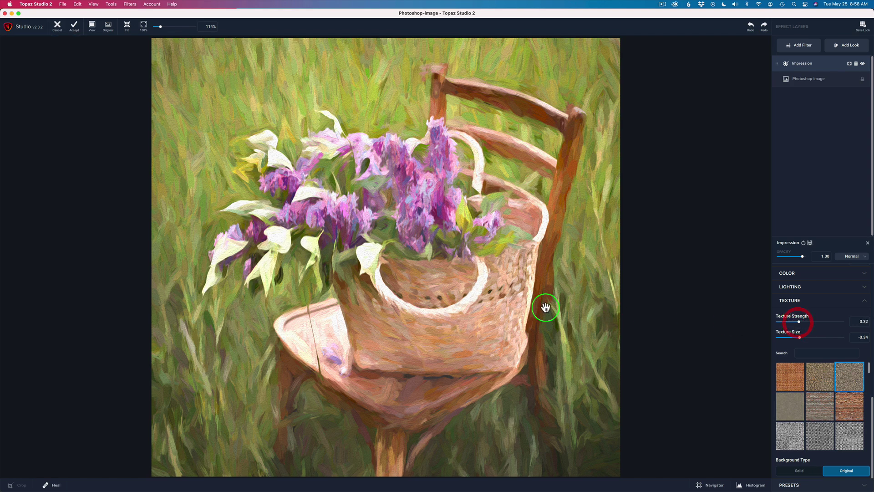
{"action": "scroll", "coordinate": [546, 307], "scroll_direction": "down", "scroll_amount": 5}
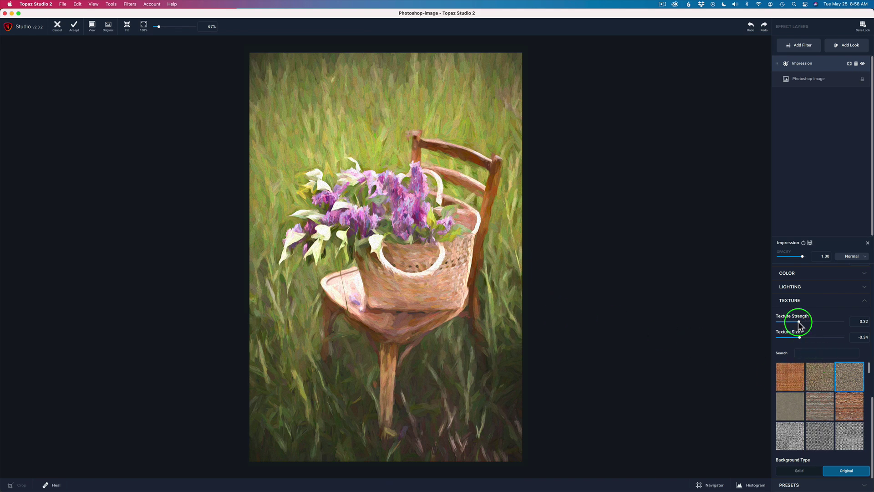
{"action": "mouse_move", "coordinate": [798, 320]}
{"action": "left_mouse_down"}
{"action": "mouse_move", "coordinate": [749, 317]}
{"action": "mouse_move", "coordinate": [795, 326]}
{"action": "left_mouse_up"}
Step: Add a Precision Detail filter with Overall Small detail at 0.12, Medium detail at 0.02 and Large detail at 0.11
{"action": "left_click", "coordinate": [810, 47]}
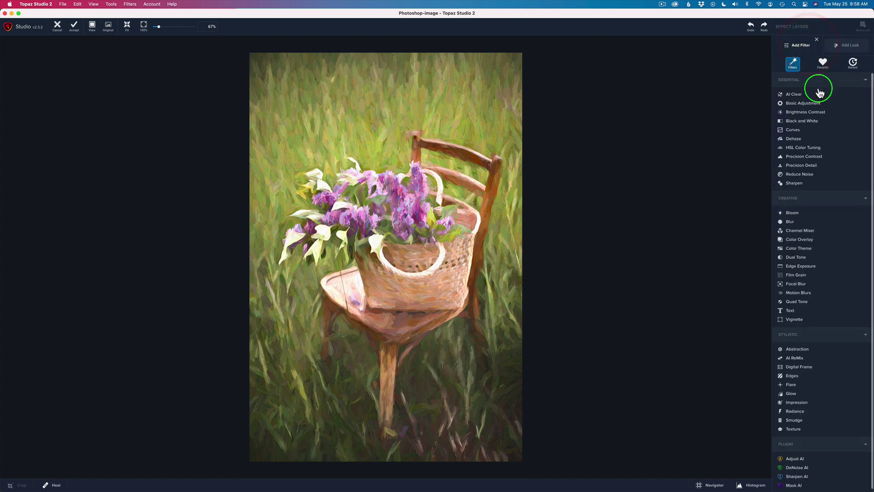
{"action": "left_click", "coordinate": [807, 167]}
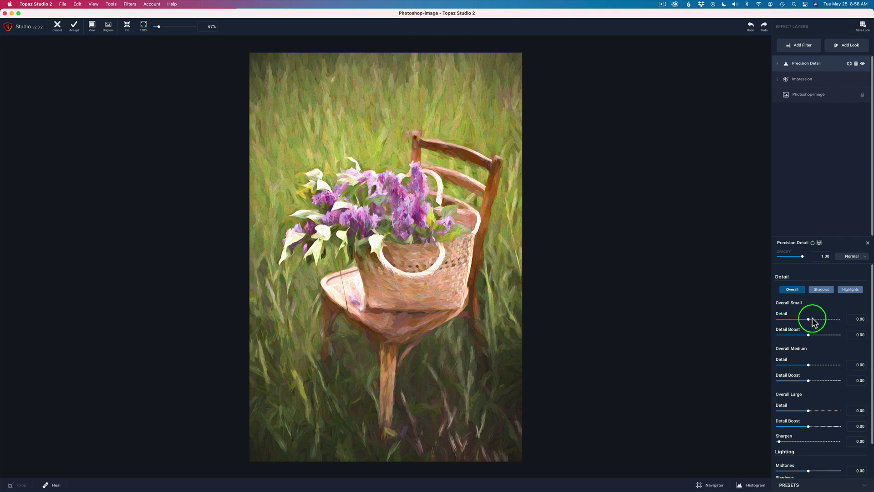
{"action": "left_click_drag", "start_coordinate": [809, 322], "coordinate": [811, 320]}
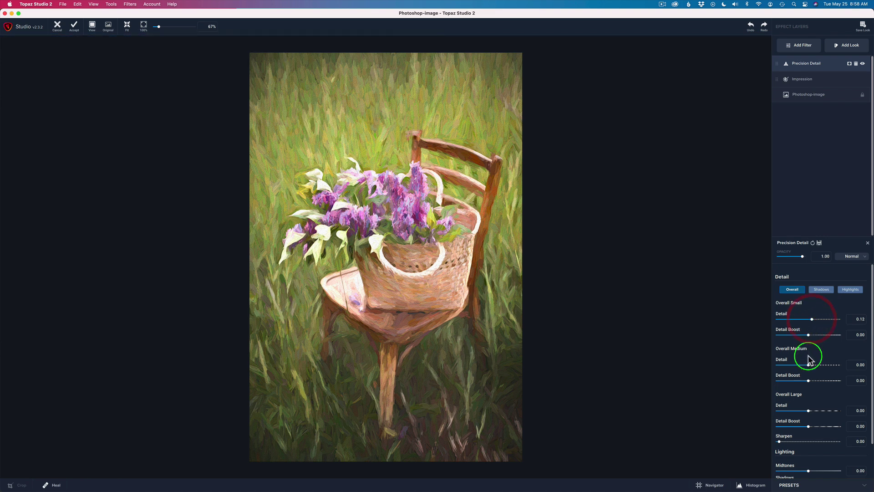
{"action": "left_click_drag", "start_coordinate": [808, 365], "coordinate": [843, 370]}
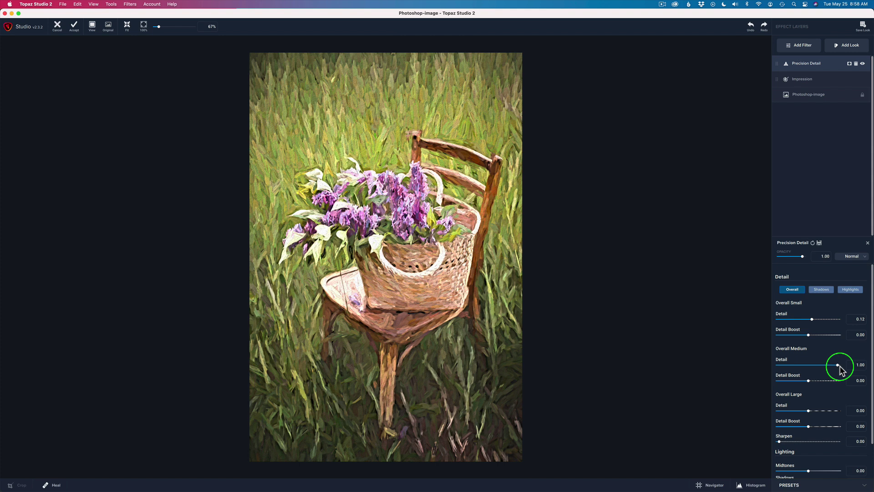
{"action": "left_click_drag", "start_coordinate": [839, 365], "coordinate": [809, 366]}
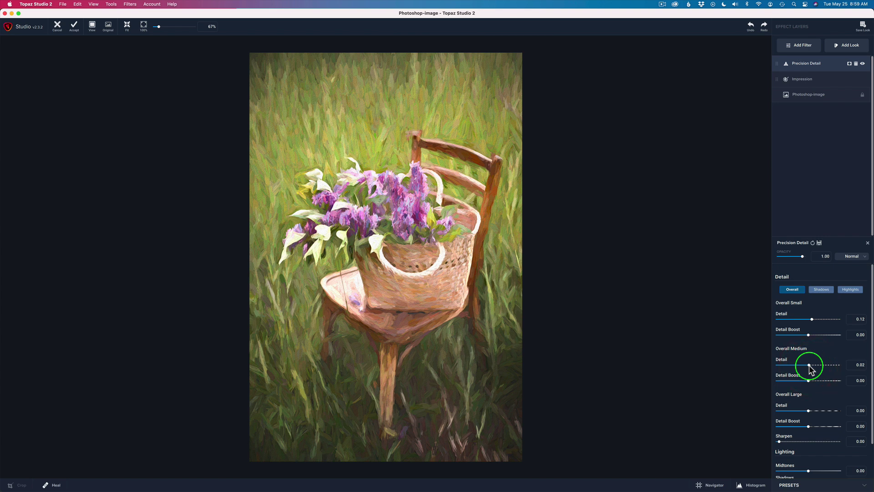
{"action": "left_click", "coordinate": [809, 410]}
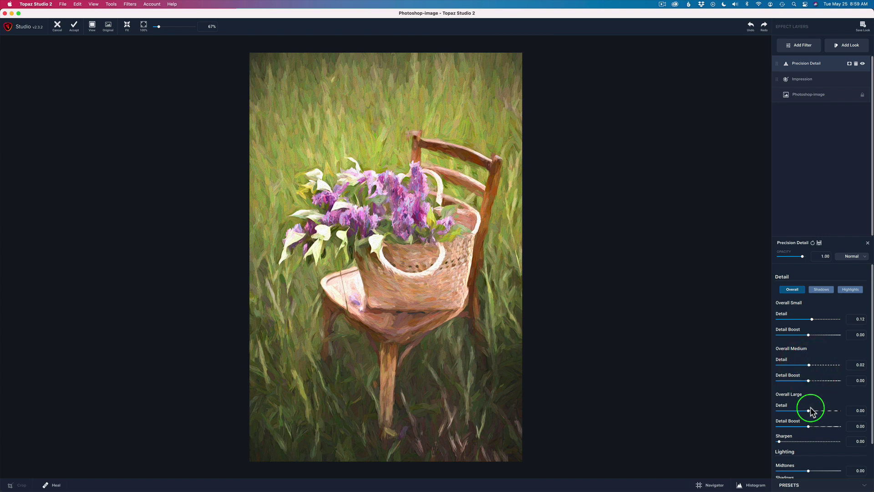
{"action": "left_click_drag", "start_coordinate": [809, 411], "coordinate": [811, 411]}
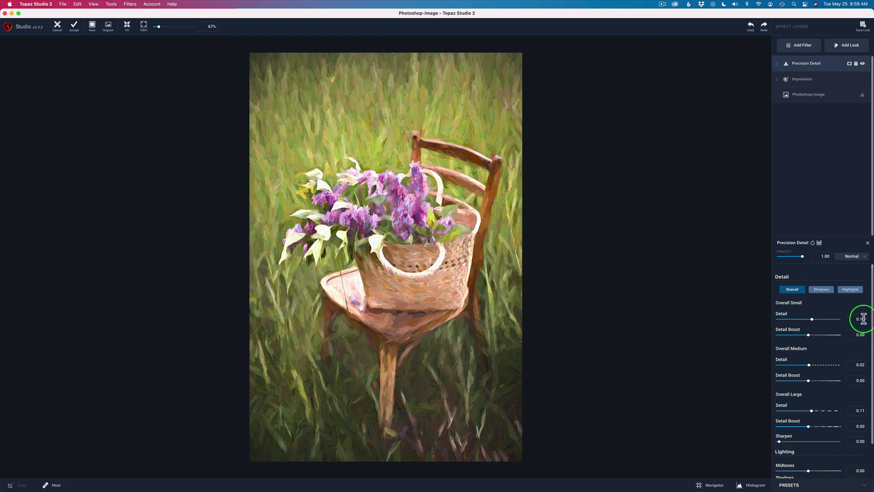
Step: In the shadows, set the Precision Detail filter's small detail to 0.26 and medium detail to 0.18
{"action": "left_click", "coordinate": [822, 290]}
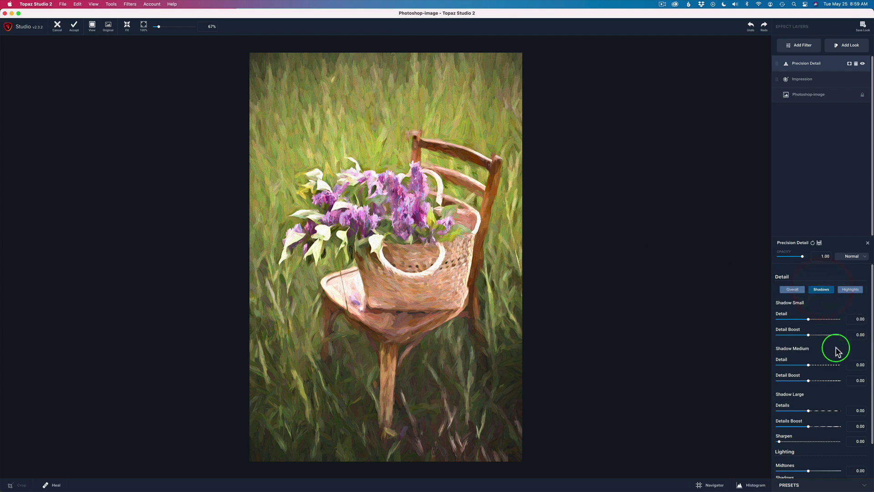
{"action": "left_click_drag", "start_coordinate": [808, 319], "coordinate": [816, 319]}
{"action": "mouse_move", "coordinate": [808, 364]}
{"action": "left_mouse_down"}
{"action": "mouse_move", "coordinate": [824, 364]}
{"action": "mouse_move", "coordinate": [813, 365]}
{"action": "left_mouse_up"}
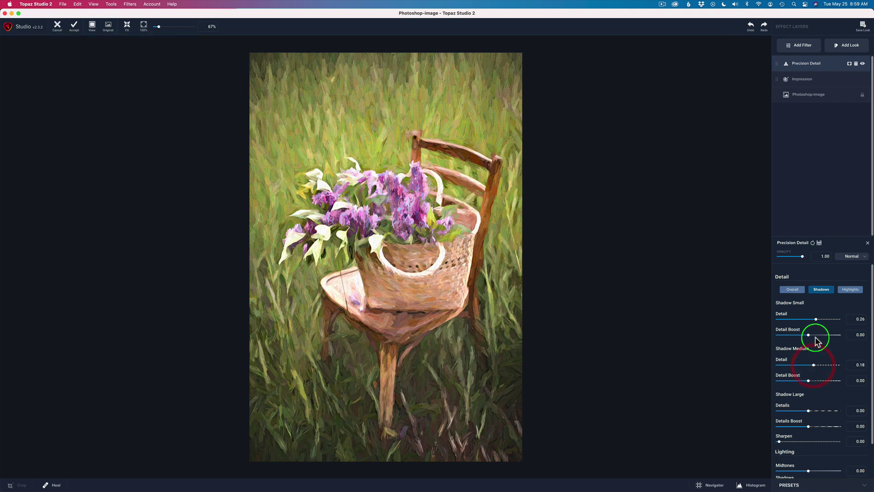
Step: Compare the image with and without Precision Detail, and apply the filters back to the Photoshop layer
{"action": "left_click", "coordinate": [863, 65]}
{"action": "left_click", "coordinate": [862, 64]}
{"action": "left_click", "coordinate": [863, 65]}
{"action": "left_click", "coordinate": [863, 65]}
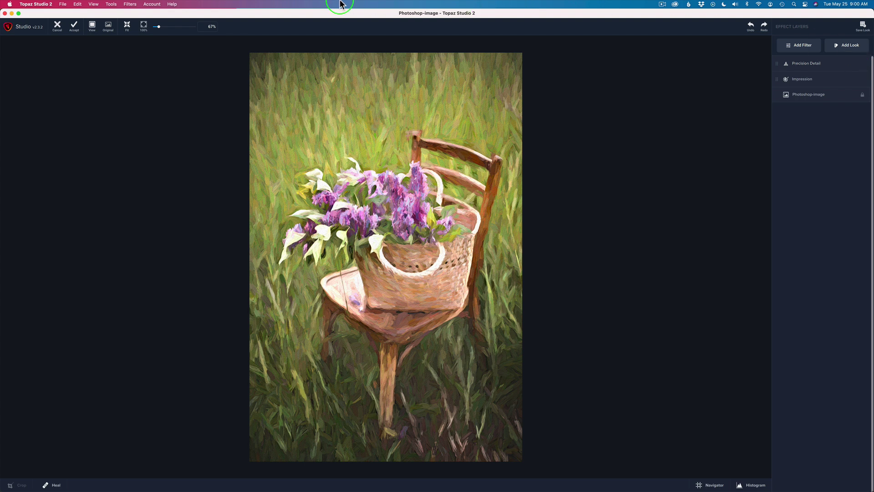
{"action": "left_click", "coordinate": [74, 27]}
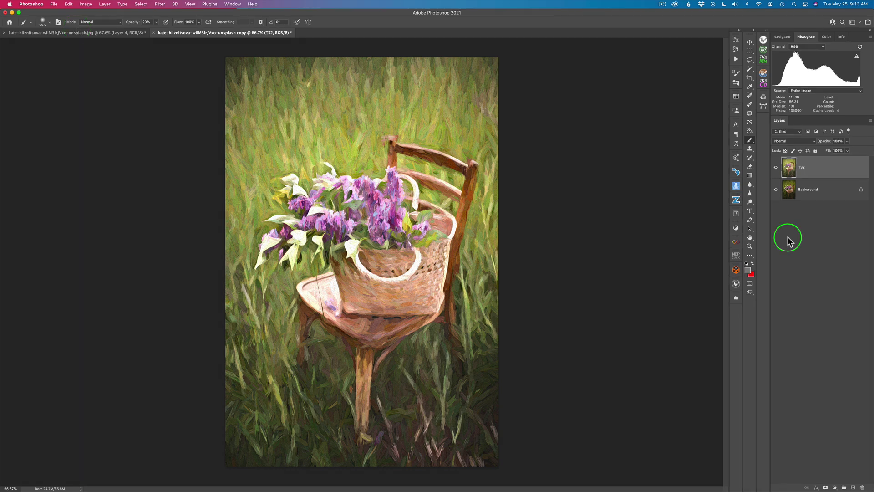
Step: Compare the TS2 layer with the original, and mask it by brushing black at 20% opacity over the flowers and basket
{"action": "left_click", "coordinate": [776, 168]}
{"action": "left_click", "coordinate": [775, 168]}
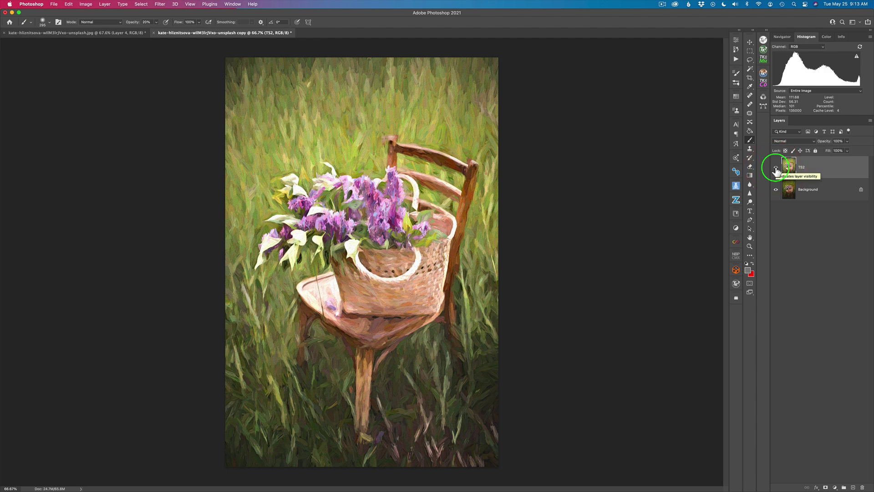
{"action": "left_click", "coordinate": [825, 487]}
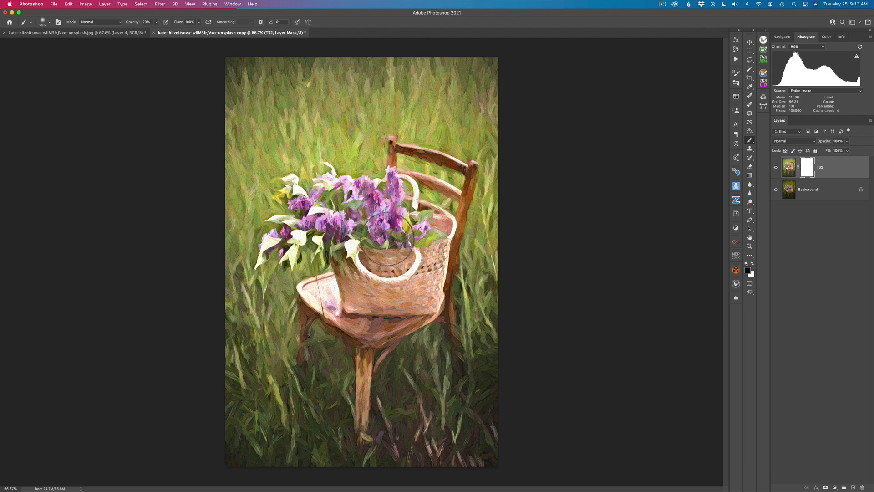
{"action": "mouse_move", "coordinate": [382, 205]}
{"action": "left_mouse_down"}
{"action": "mouse_move", "coordinate": [338, 197]}
{"action": "mouse_move", "coordinate": [281, 247]}
{"action": "mouse_move", "coordinate": [358, 290]}
{"action": "mouse_move", "coordinate": [406, 291]}
{"action": "mouse_move", "coordinate": [424, 276]}
{"action": "mouse_move", "coordinate": [431, 238]}
{"action": "mouse_move", "coordinate": [415, 207]}
{"action": "mouse_move", "coordinate": [440, 199]}
{"action": "mouse_move", "coordinate": [445, 205]}
{"action": "mouse_move", "coordinate": [409, 289]}
{"action": "mouse_move", "coordinate": [373, 325]}
{"action": "mouse_move", "coordinate": [379, 317]}
{"action": "mouse_move", "coordinate": [320, 294]}
{"action": "mouse_move", "coordinate": [361, 308]}
{"action": "mouse_move", "coordinate": [369, 357]}
{"action": "mouse_move", "coordinate": [405, 290]}
{"action": "mouse_move", "coordinate": [396, 276]}
{"action": "mouse_move", "coordinate": [436, 231]}
{"action": "mouse_move", "coordinate": [372, 273]}
{"action": "left_mouse_up"}
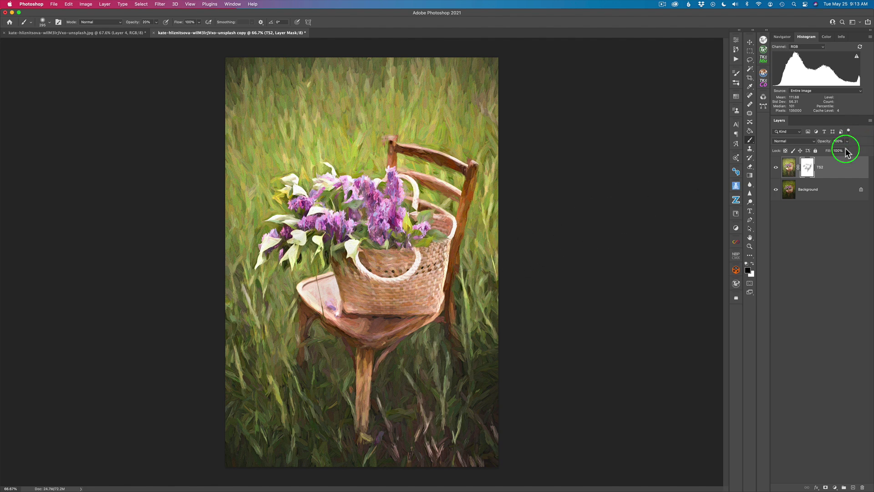
Step: Compare the painting with the TS2 layer mask disabled and enabled
{"action": "left_click_drag", "start_coordinate": [804, 165], "coordinate": [808, 169]}
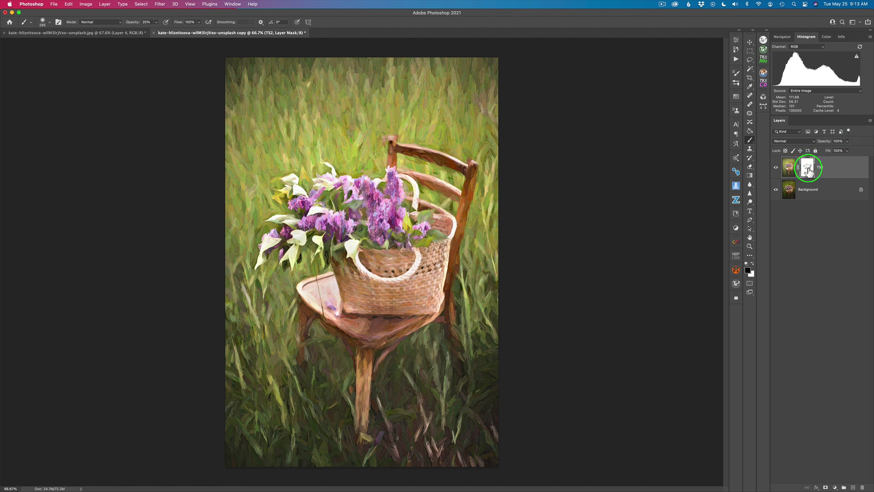
{"action": "left_click", "coordinate": [809, 170], "text": "shift"}
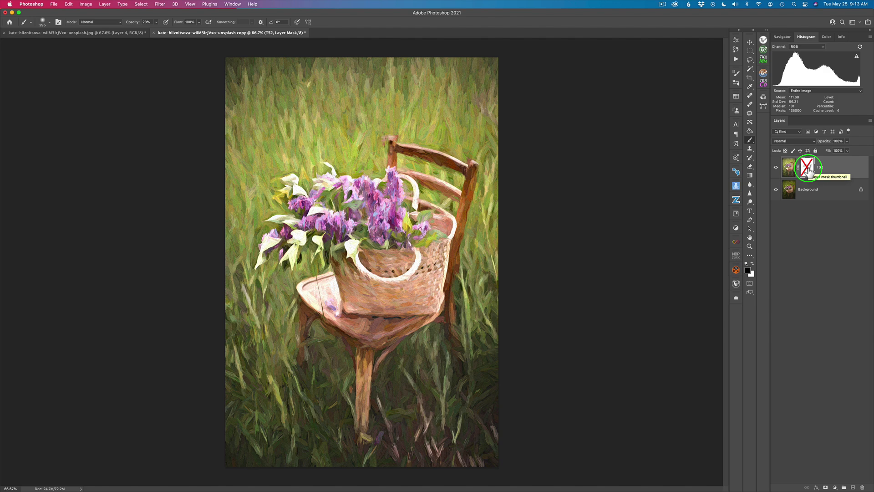
{"action": "left_click", "coordinate": [808, 169], "text": "shift"}
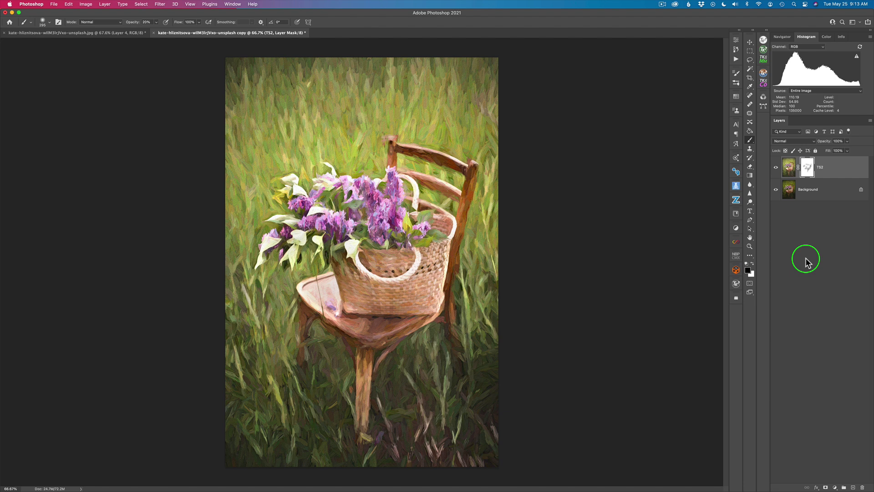
Step: Stamp all visible layers into a new layer above TS2, and duplicate it as a layer named Digital Frame
{"action": "left_click", "coordinate": [791, 168]}
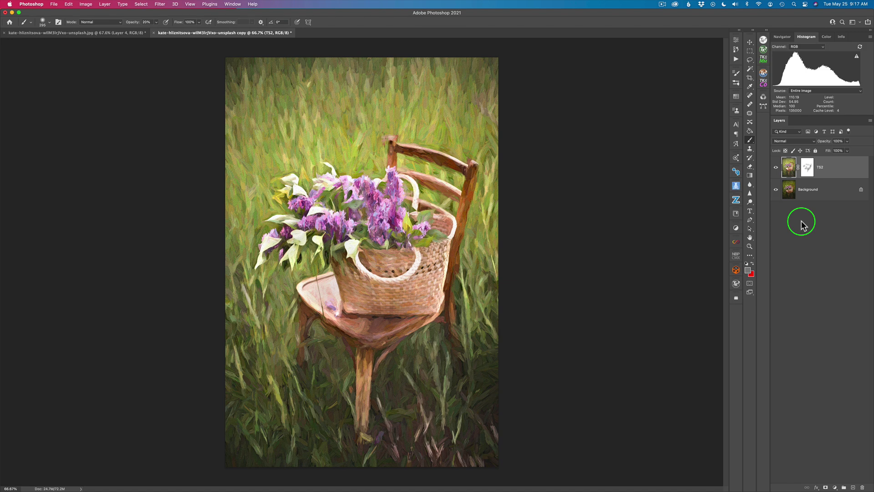
{"action": "key", "text": "super+alt+shift+e"}
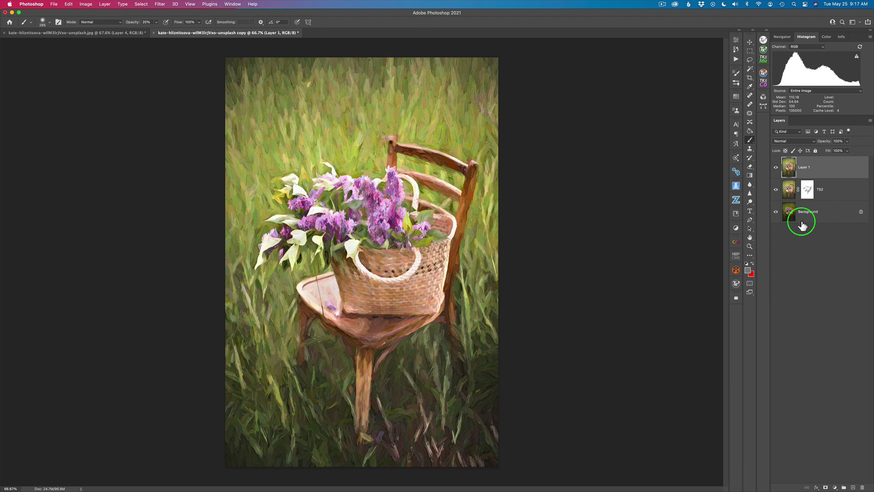
{"action": "key", "text": "super+j"}
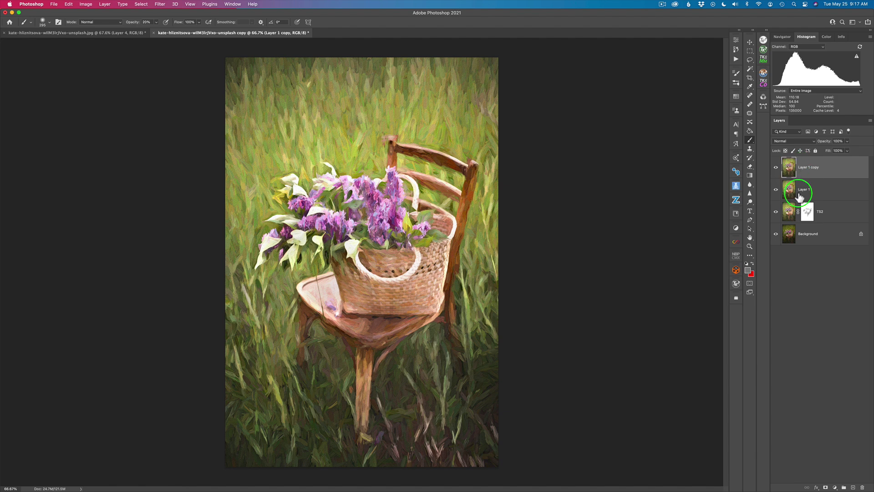
{"action": "double_click", "coordinate": [806, 168]}
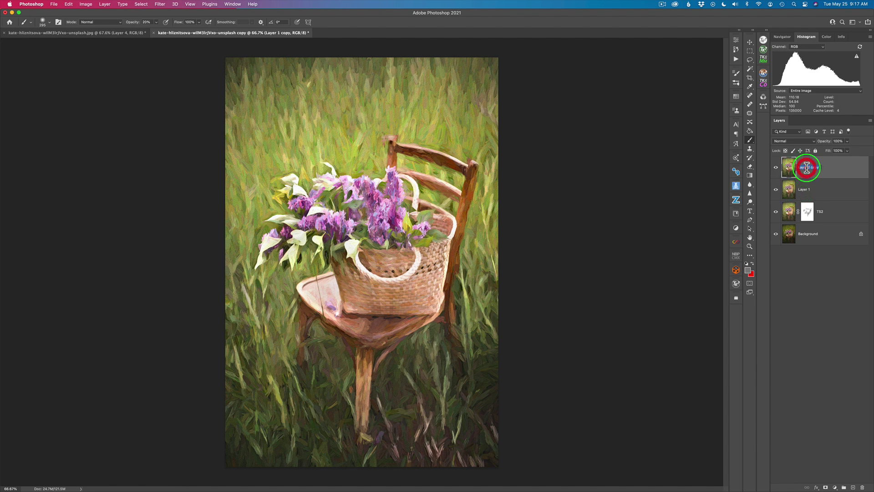
{"action": "type", "text": "Digital Frame"}
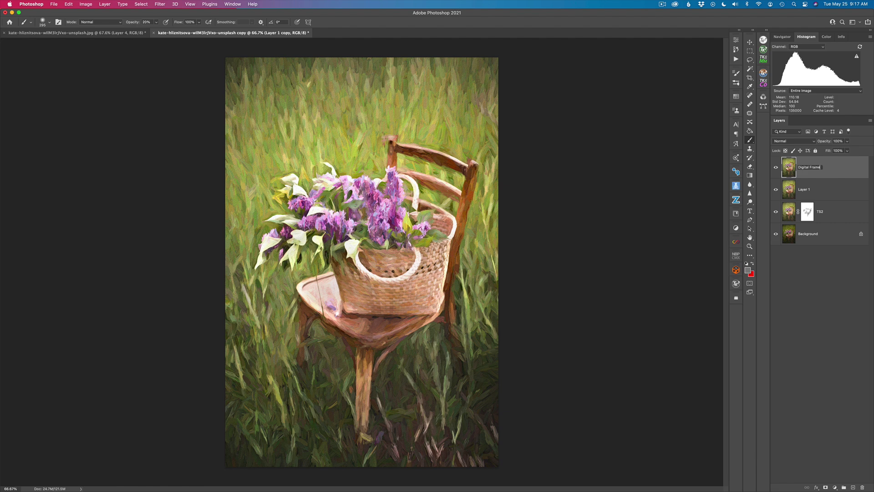
{"action": "key", "text": "Return"}
Step: Switch to Topaz Studio 2 with the Digital Frame layer, and add a Digital Frame filter with a Frame/Mat Ratio of 0.44
{"action": "left_click", "coordinate": [160, 4]}
{"action": "mouse_move", "coordinate": [223, 207]}
{"action": "left_click", "coordinate": [274, 209]}
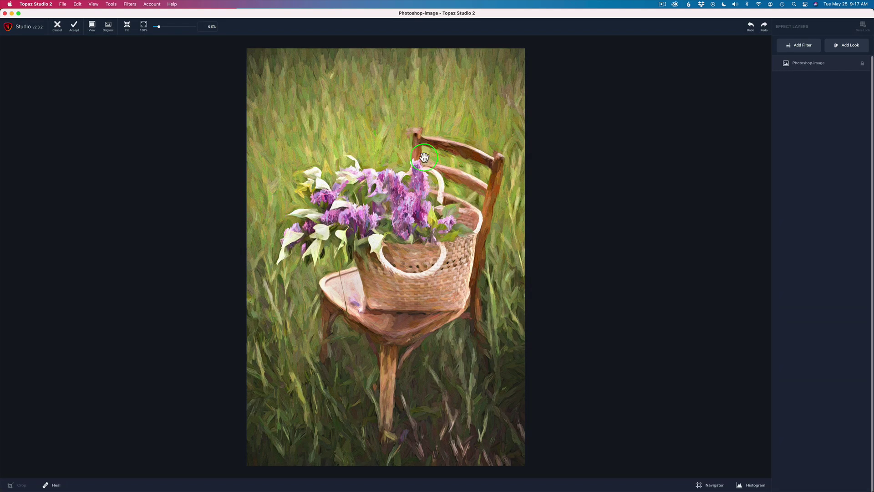
{"action": "left_click", "coordinate": [805, 51]}
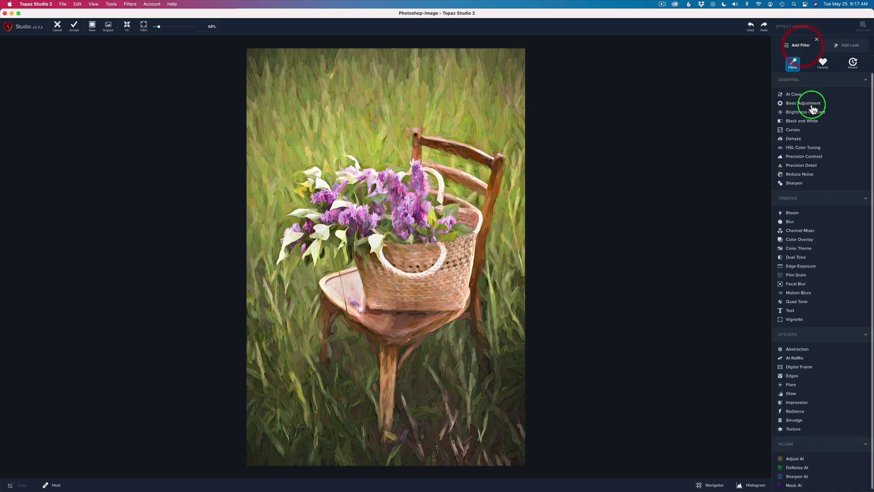
{"action": "left_click", "coordinate": [802, 368]}
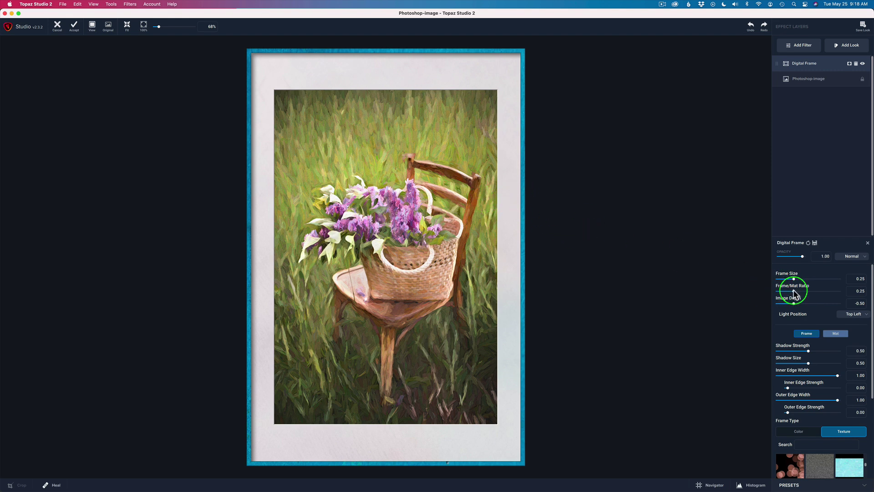
{"action": "left_click_drag", "start_coordinate": [794, 294], "coordinate": [809, 295]}
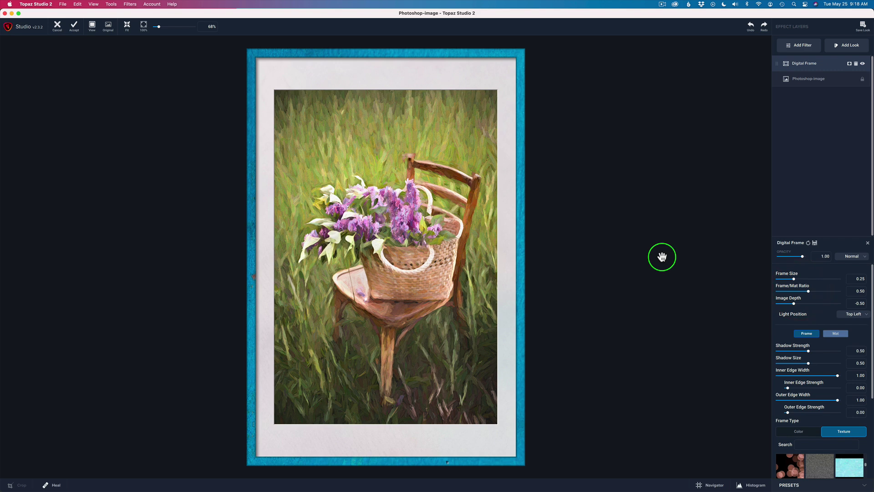
{"action": "left_click_drag", "start_coordinate": [808, 291], "coordinate": [805, 294]}
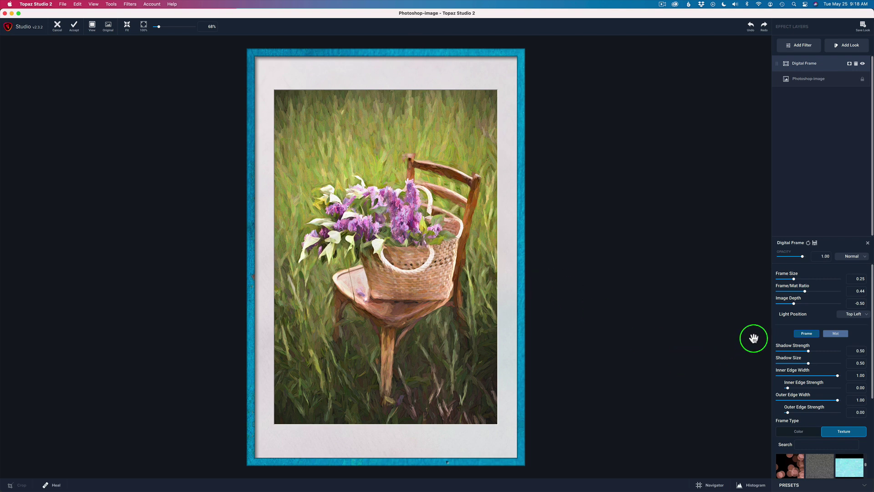
Step: Change the frame from a texture to a solid color, sampling a green from the grass in the painting
{"action": "left_click", "coordinate": [800, 432]}
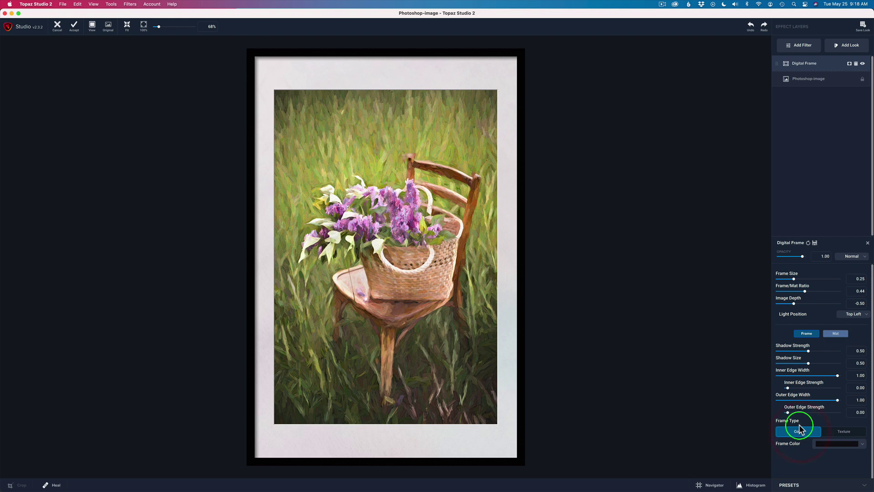
{"action": "left_click", "coordinate": [840, 444]}
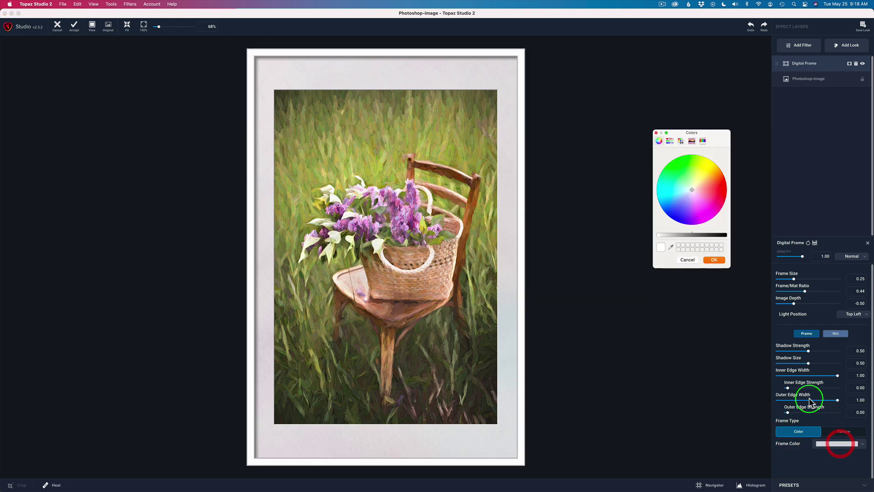
{"action": "left_click", "coordinate": [691, 190]}
{"action": "left_click", "coordinate": [690, 180]}
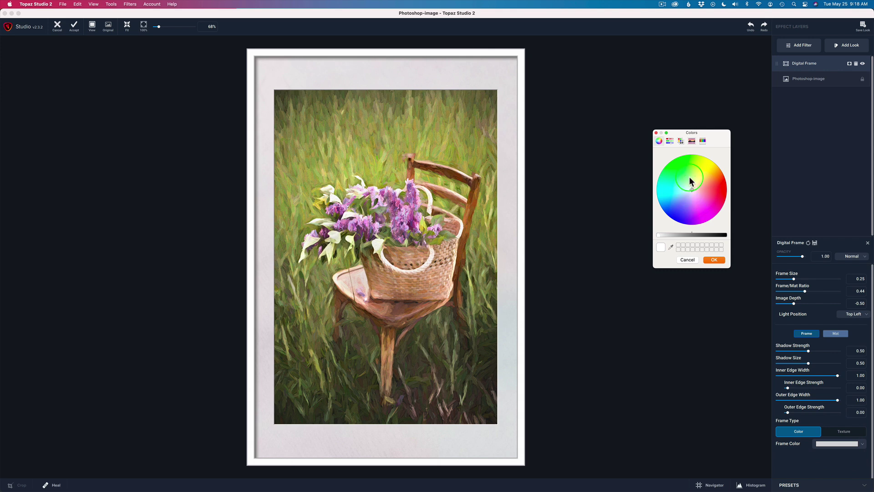
{"action": "left_click", "coordinate": [679, 234]}
{"action": "left_click", "coordinate": [670, 246]}
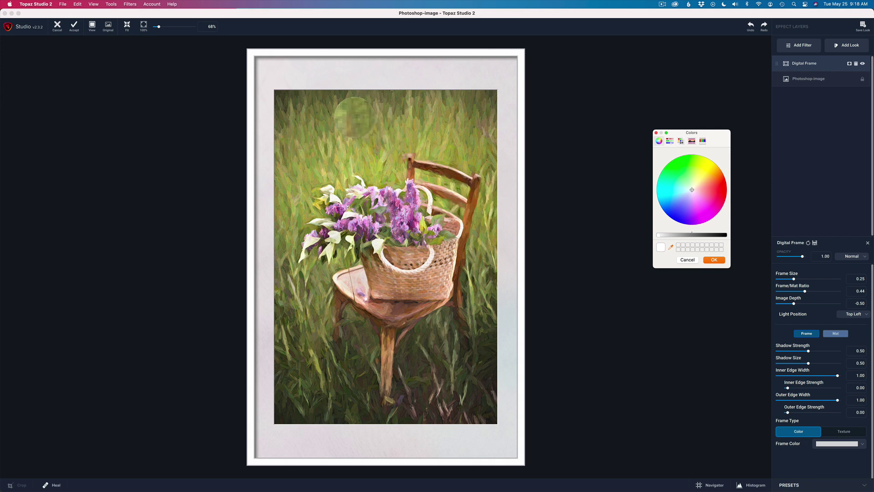
{"action": "left_click", "coordinate": [354, 118]}
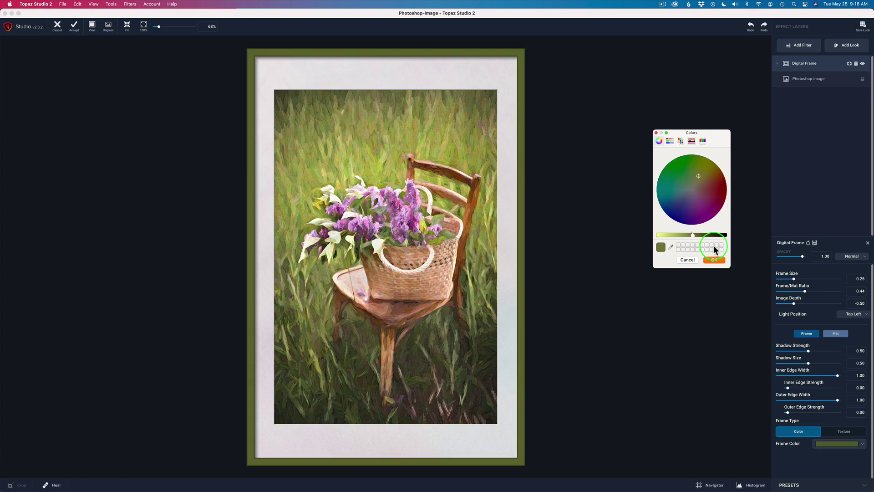
Step: Lighten and slightly desaturate the frame's green, and apply the frame back to the Photoshop layer
{"action": "mouse_move", "coordinate": [692, 235]}
{"action": "left_mouse_down"}
{"action": "mouse_move", "coordinate": [700, 235]}
{"action": "mouse_move", "coordinate": [677, 234]}
{"action": "mouse_move", "coordinate": [695, 230]}
{"action": "left_mouse_up"}
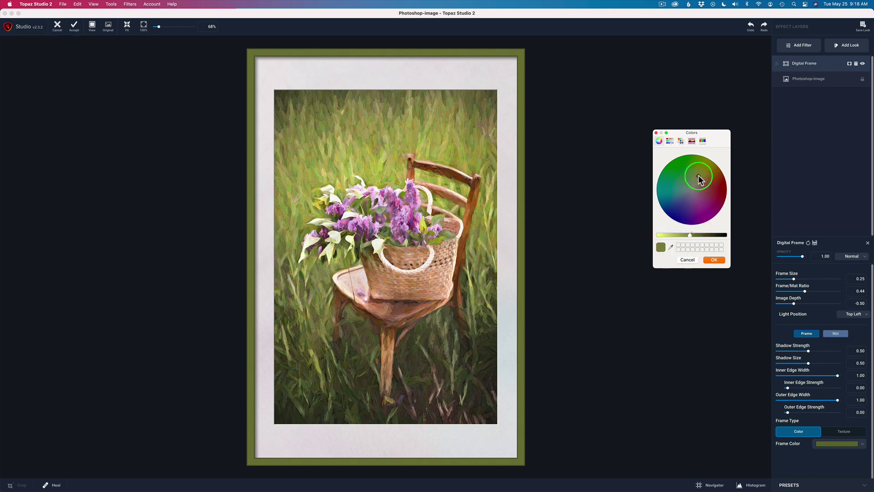
{"action": "left_click_drag", "start_coordinate": [700, 181], "coordinate": [697, 185]}
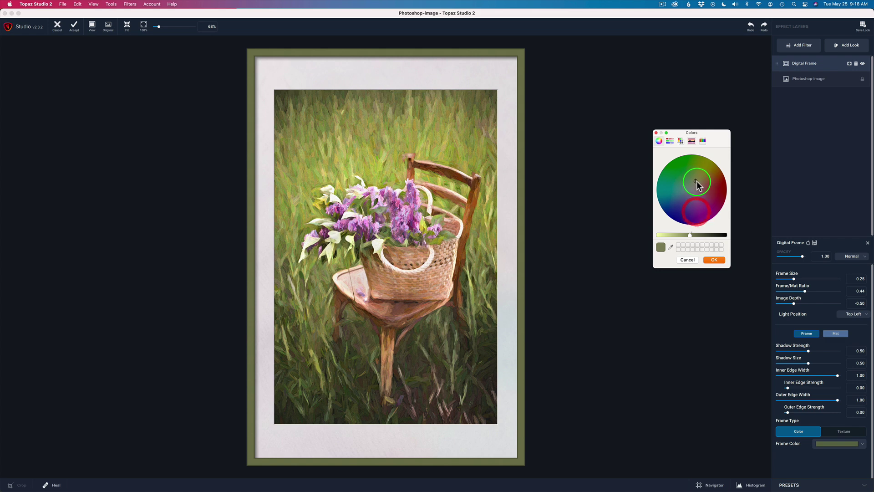
{"action": "left_click", "coordinate": [696, 234]}
{"action": "left_click_drag", "start_coordinate": [695, 234], "coordinate": [687, 235]}
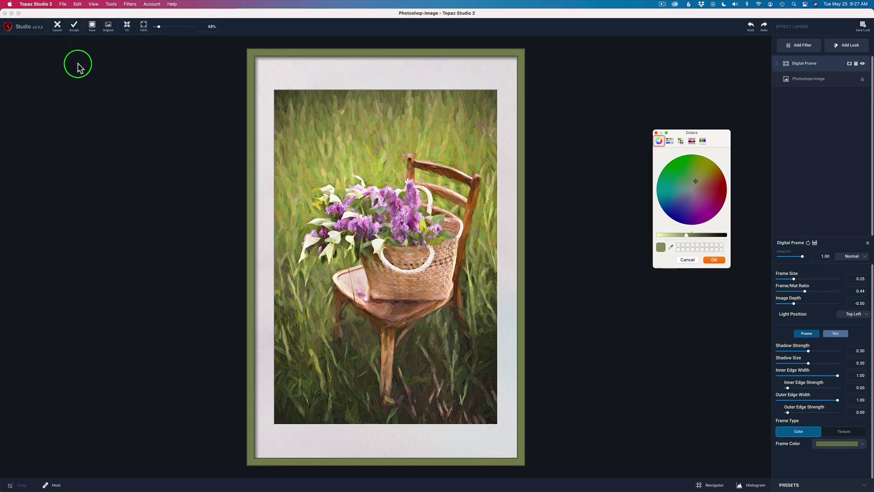
{"action": "left_click", "coordinate": [74, 31]}
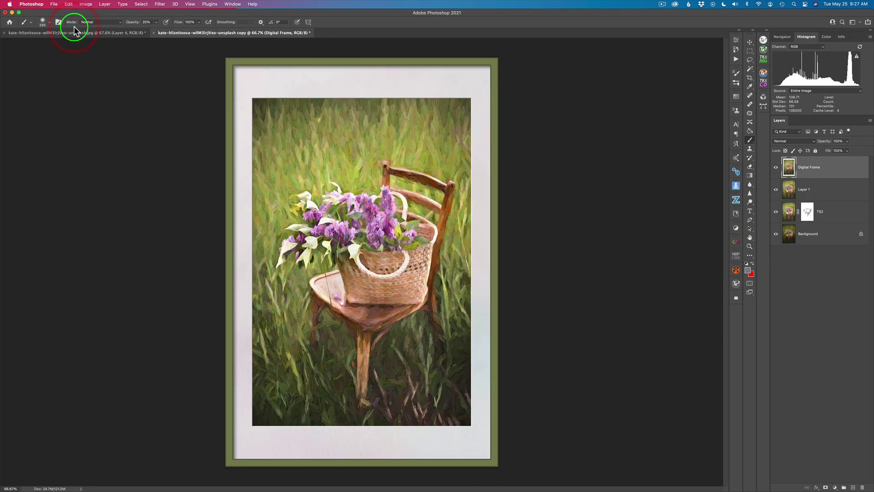
Step: Hide the Digital Frame layer and make Layer 1 the active layer
{"action": "left_click", "coordinate": [808, 167]}
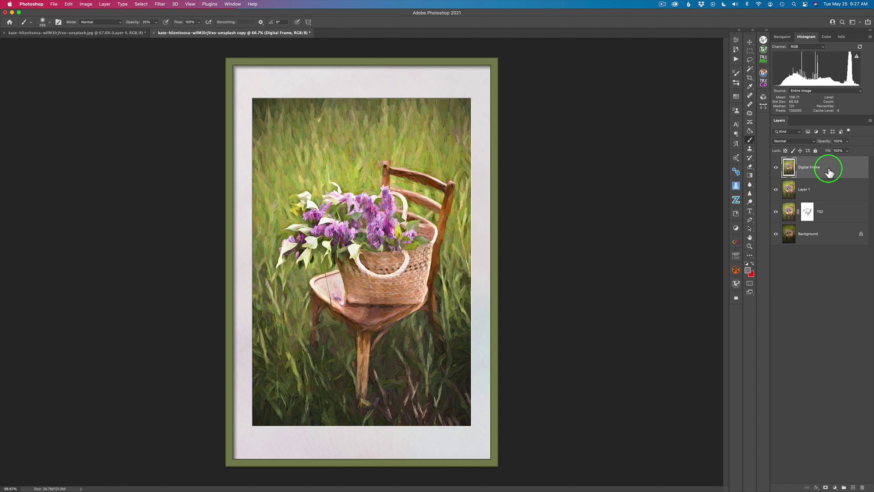
{"action": "left_click", "coordinate": [775, 167]}
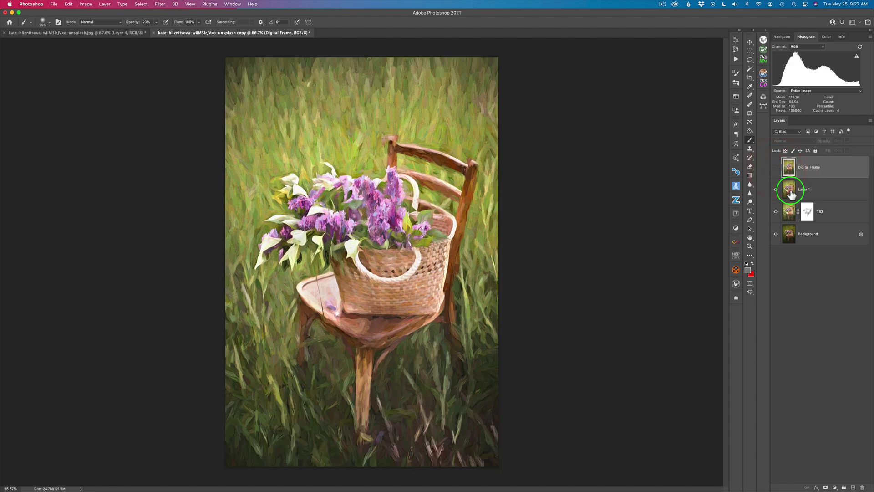
{"action": "left_click", "coordinate": [790, 192]}
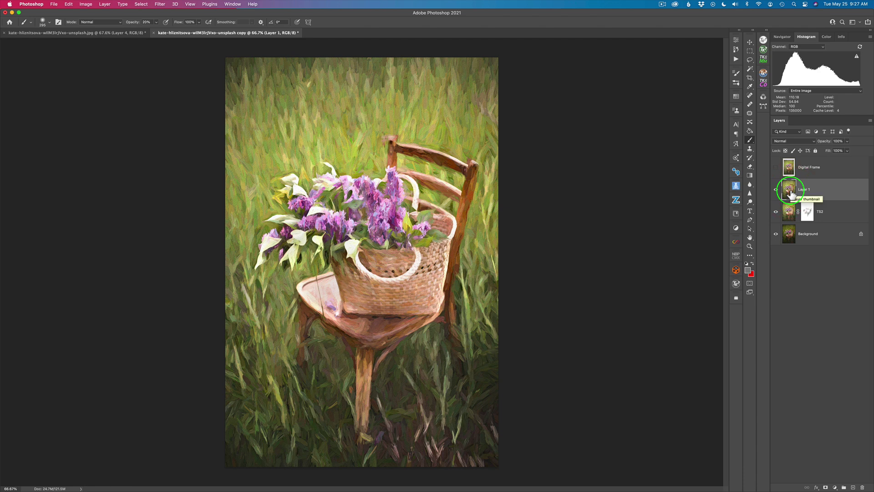